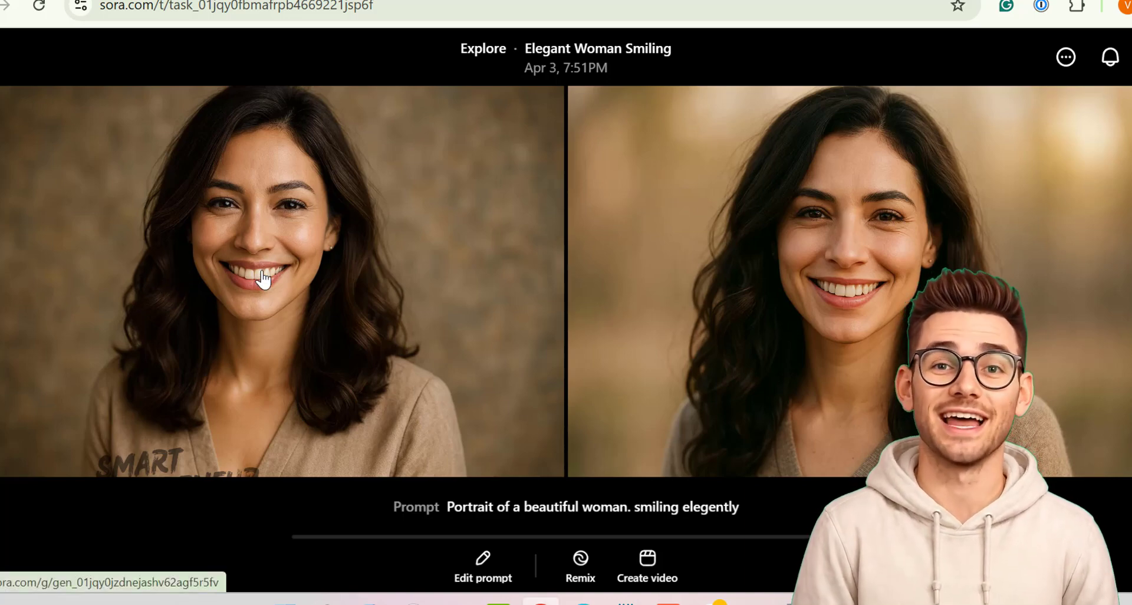
- View the left and then the right Elegant Woman Smiling portrait individually in Sora
click(263, 280)
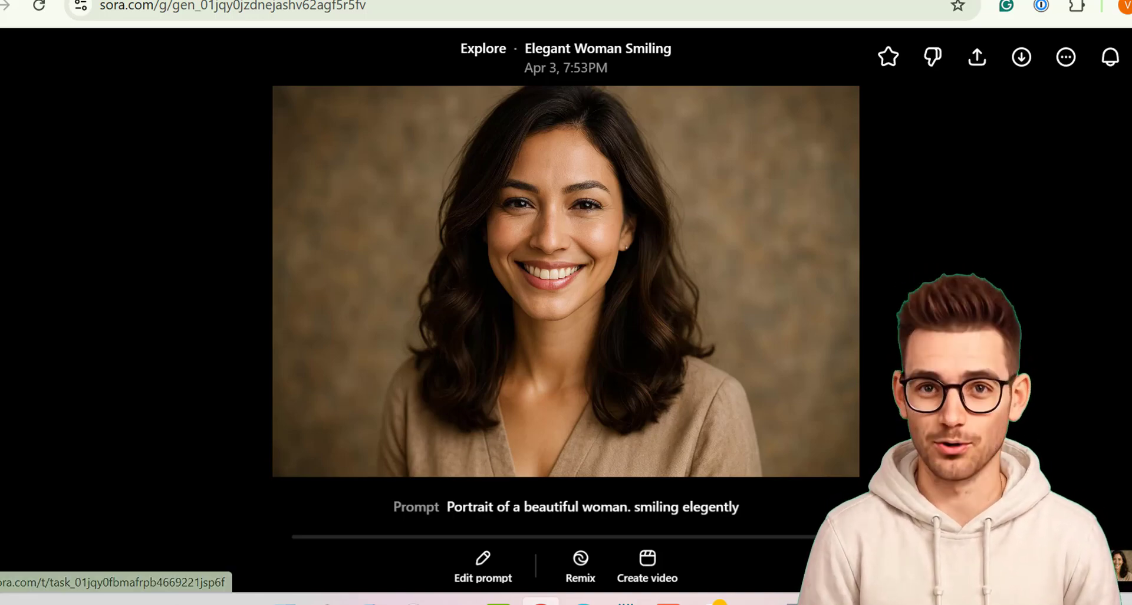
click(847, 300)
click(852, 311)
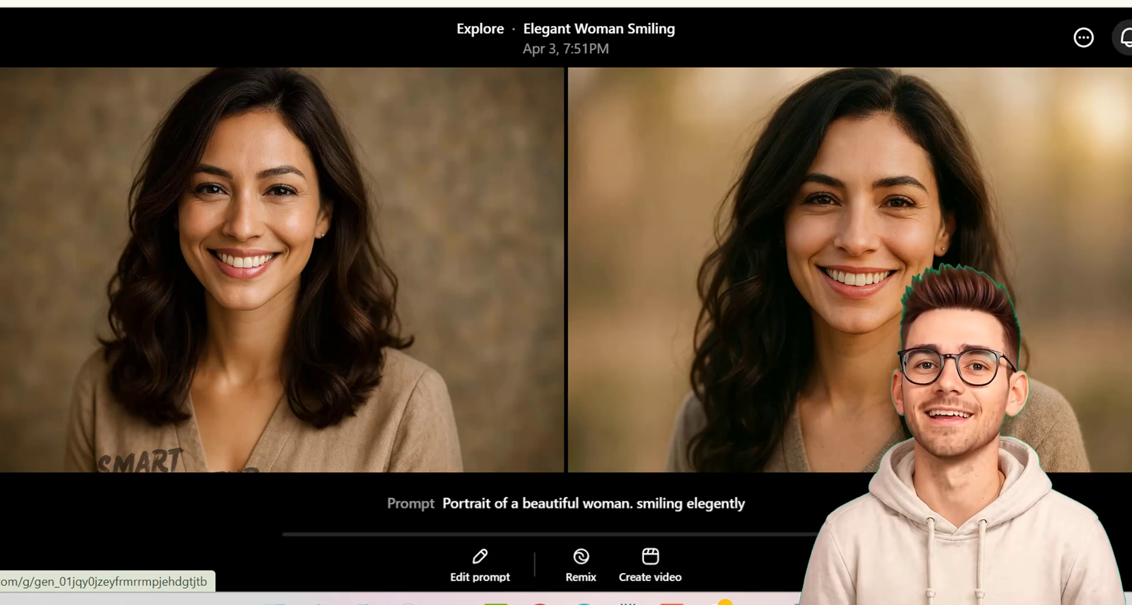
scroll(1098, 165, down, 1)
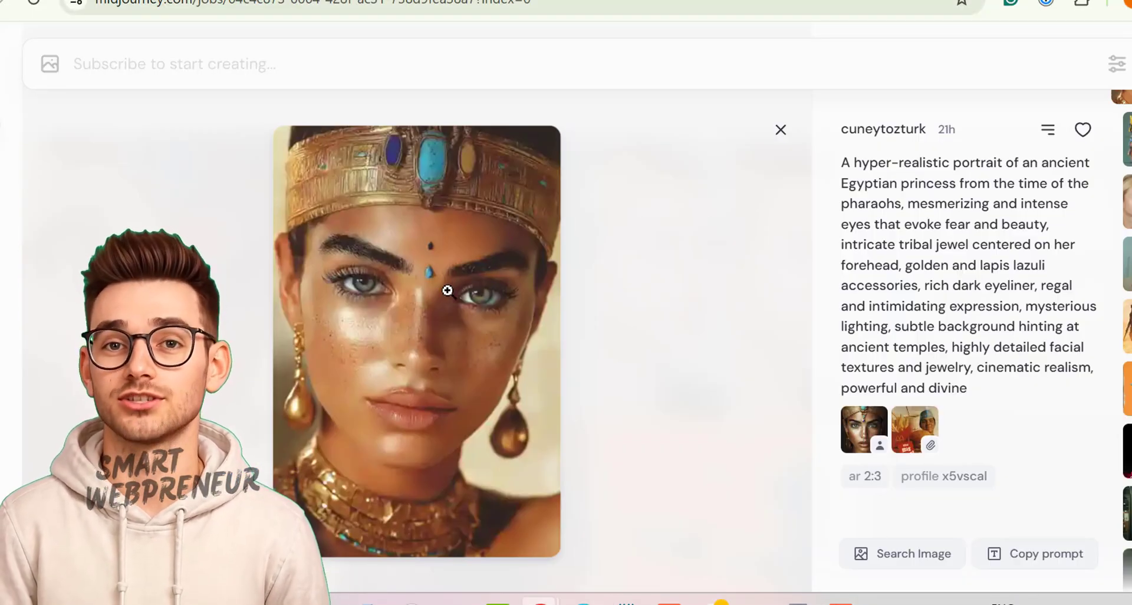
- Enlarge the Egyptian princess portrait, zoom in on her eyes, then zoom back out
click(439, 344)
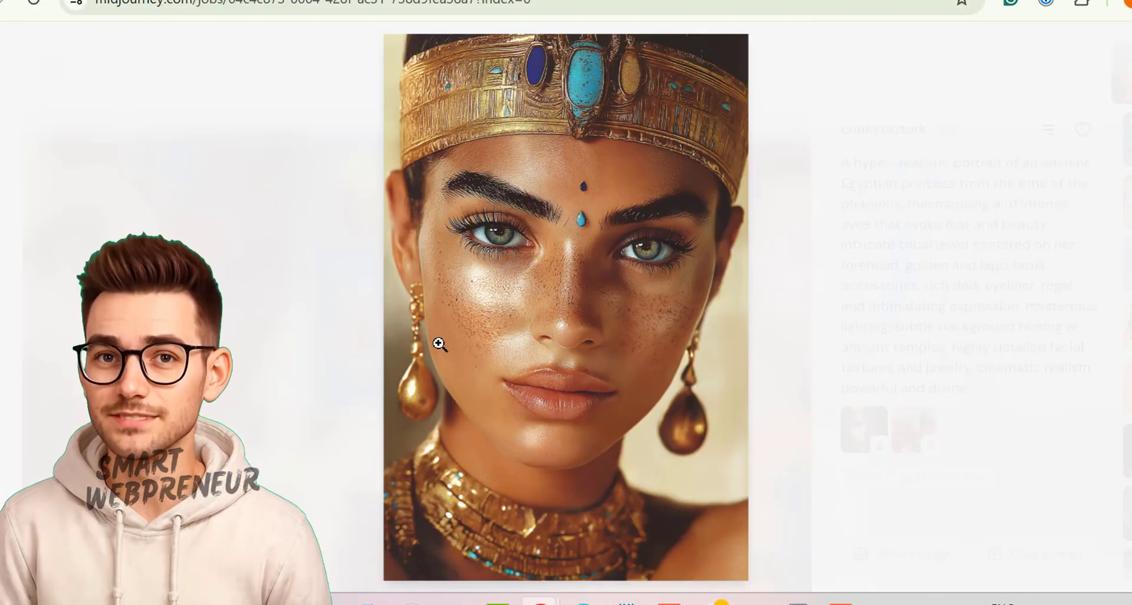
click(558, 241)
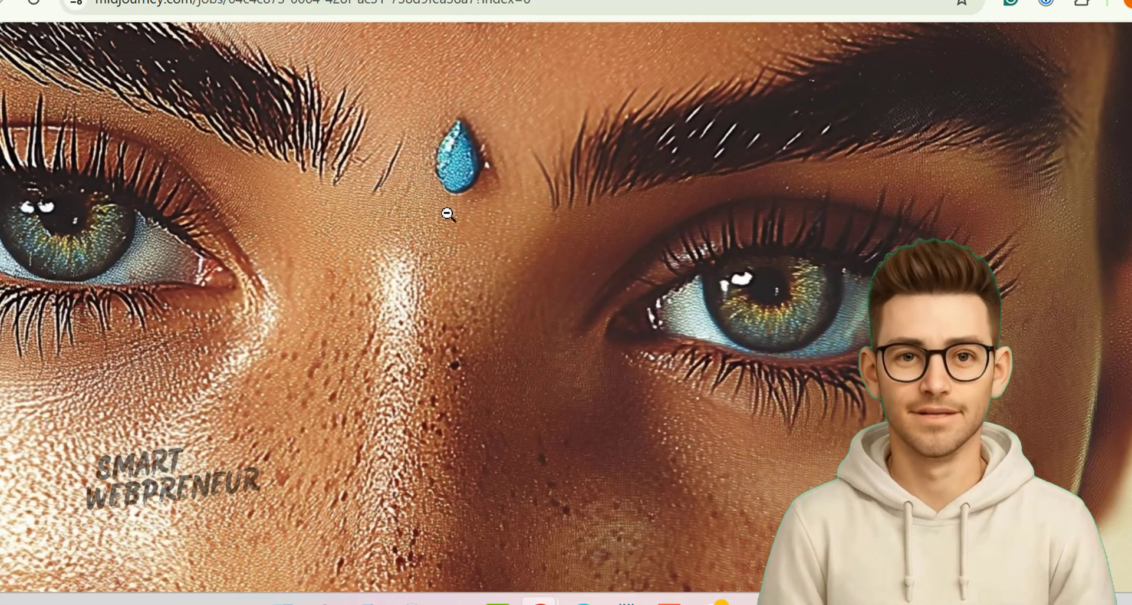
click(448, 214)
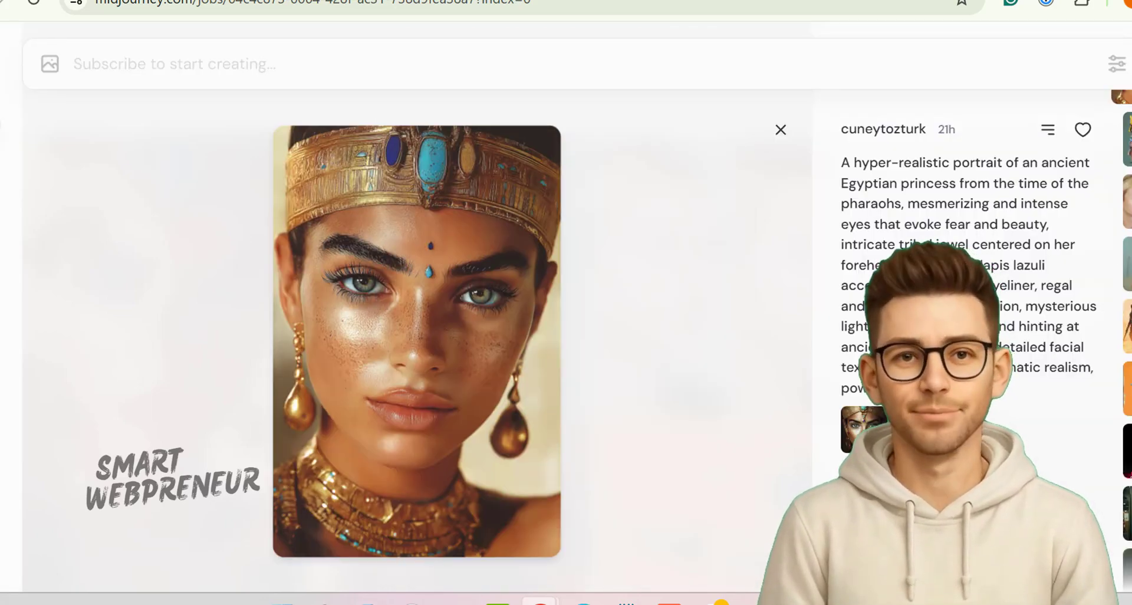
- Move to the glass-box businesswoman image, enlarge it, and zoom in and back out
key(Down)
click(436, 276)
click(528, 209)
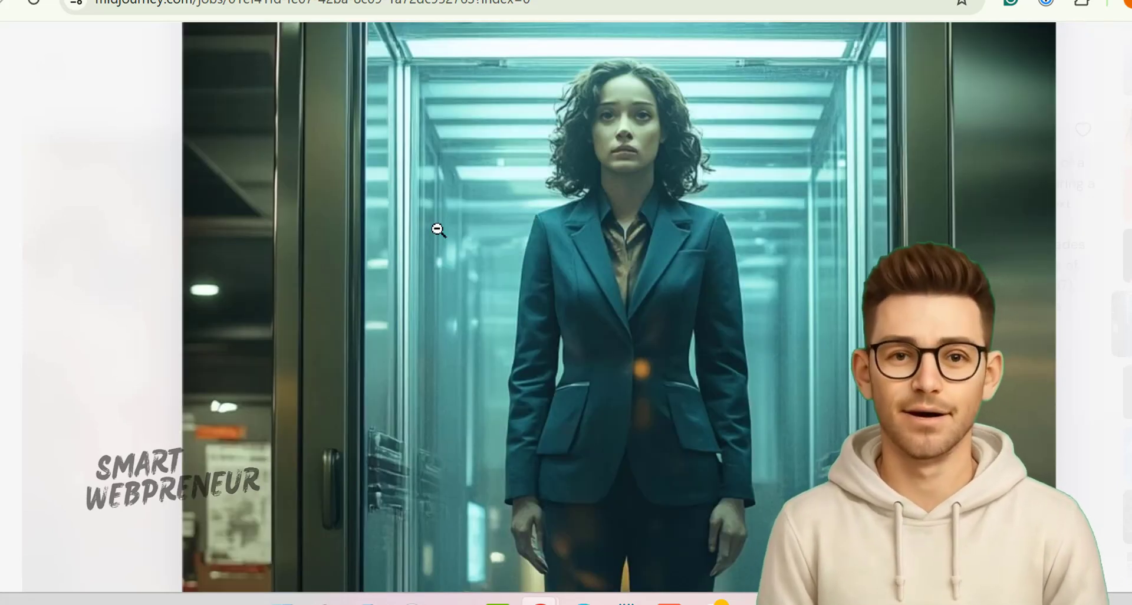
click(619, 133)
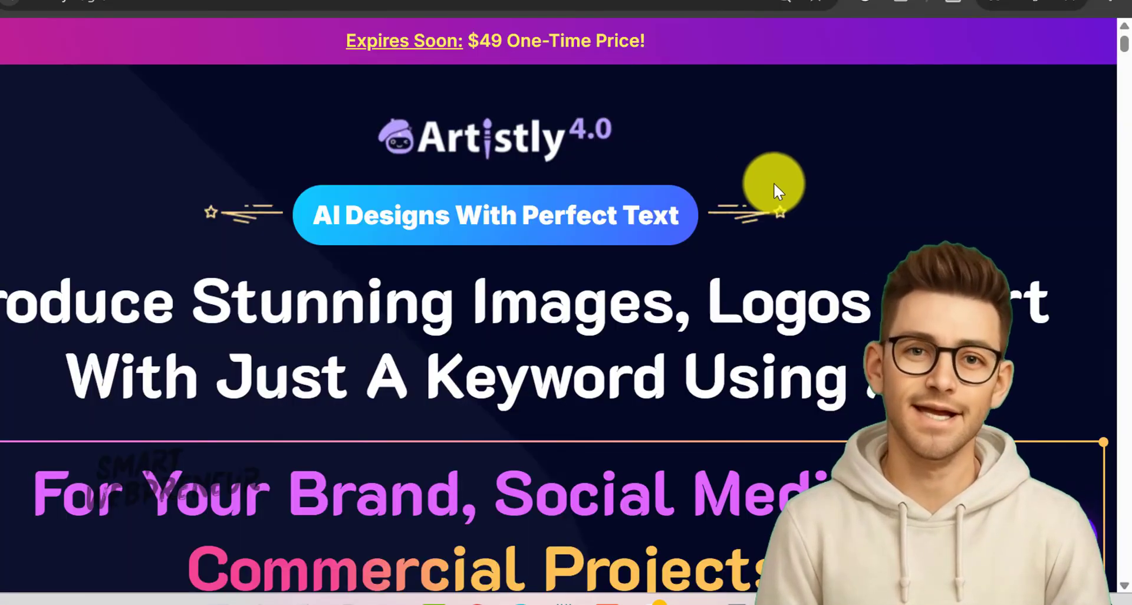
- Scroll down the Artistly sales page past the demo video and sample-image carousel
scroll(126, 114, down, 4)
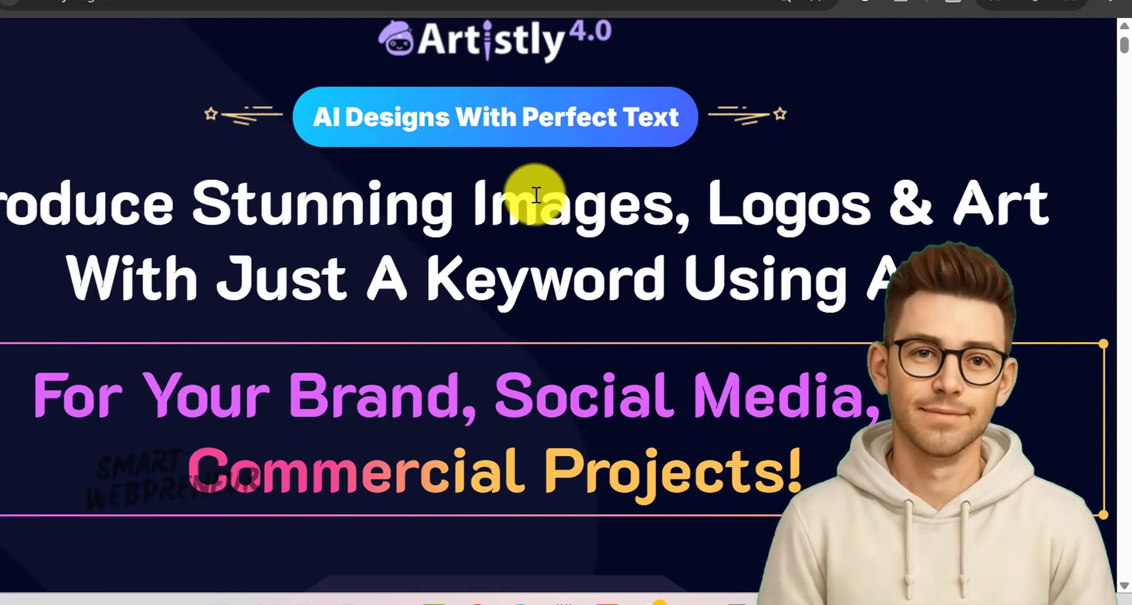
scroll(444, 190, down, 1)
scroll(445, 189, down, 3)
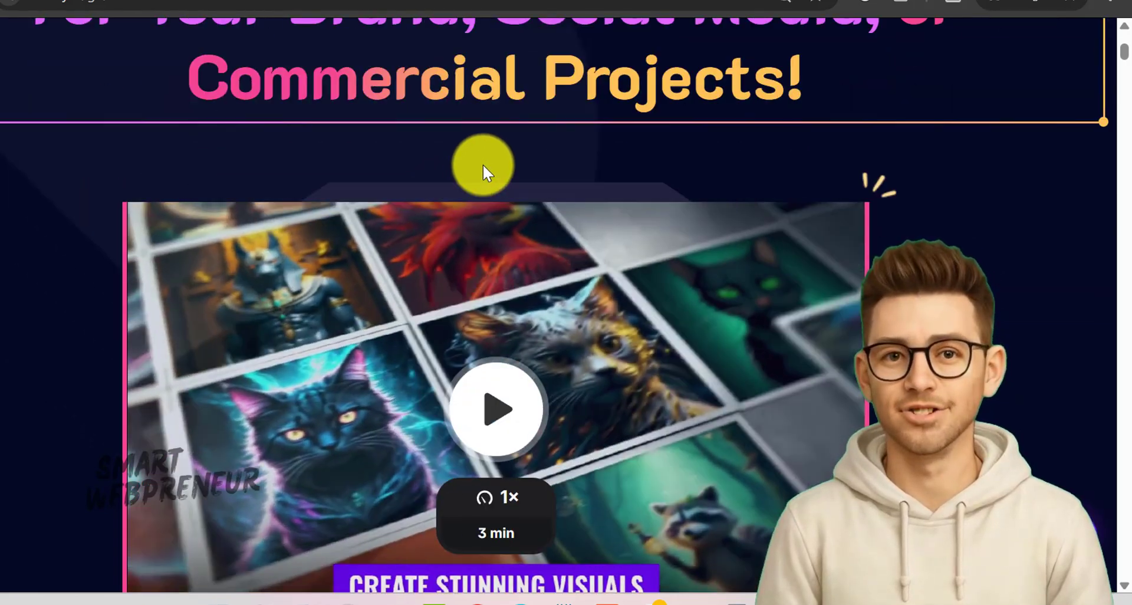
scroll(483, 167, down, 2)
scroll(483, 166, down, 2)
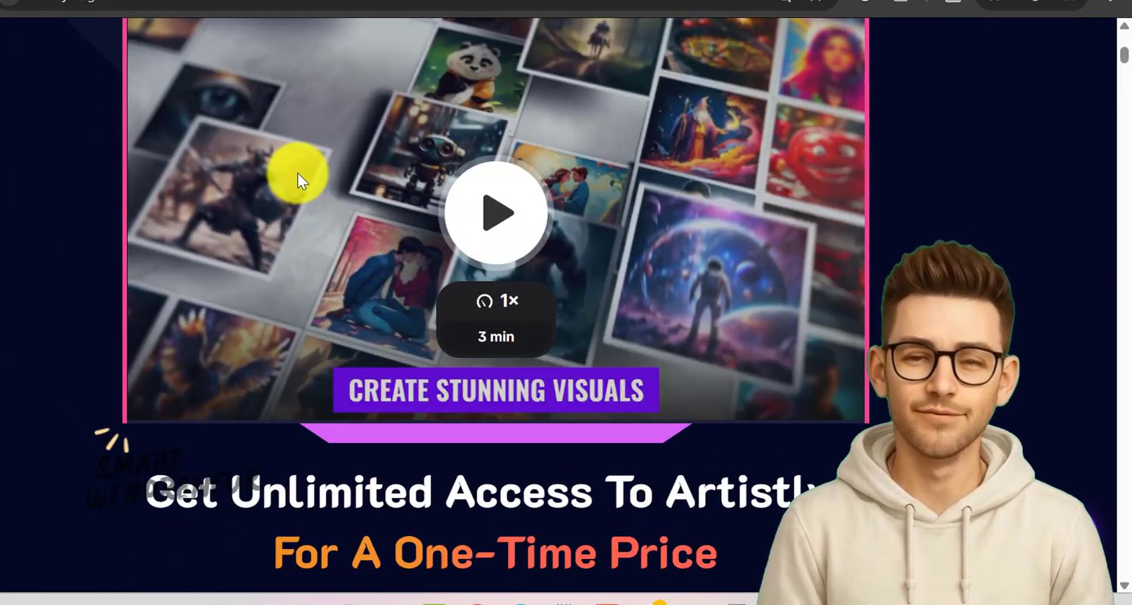
scroll(297, 175, down, 4)
scroll(310, 177, down, 3)
scroll(399, 171, down, 4)
scroll(399, 171, down, 5)
scroll(398, 171, down, 7)
scroll(398, 171, down, 4)
scroll(399, 170, down, 2)
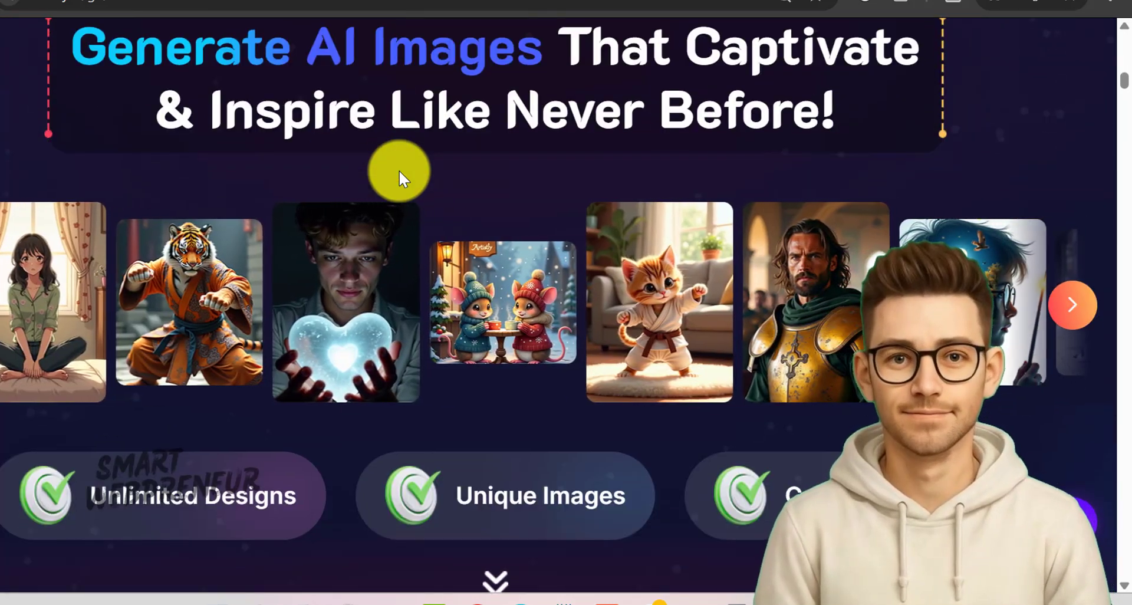
scroll(398, 169, down, 2)
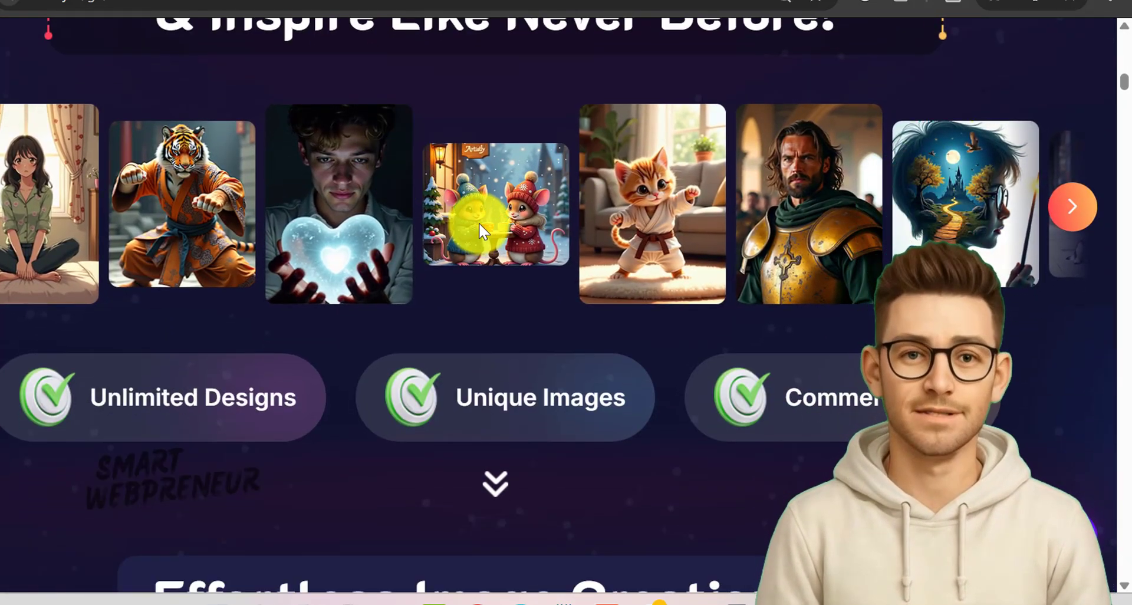
scroll(479, 222, down, 2)
- Keep scrolling past the feature pills to the large sunlit portrait of a smiling woman
click(1071, 118)
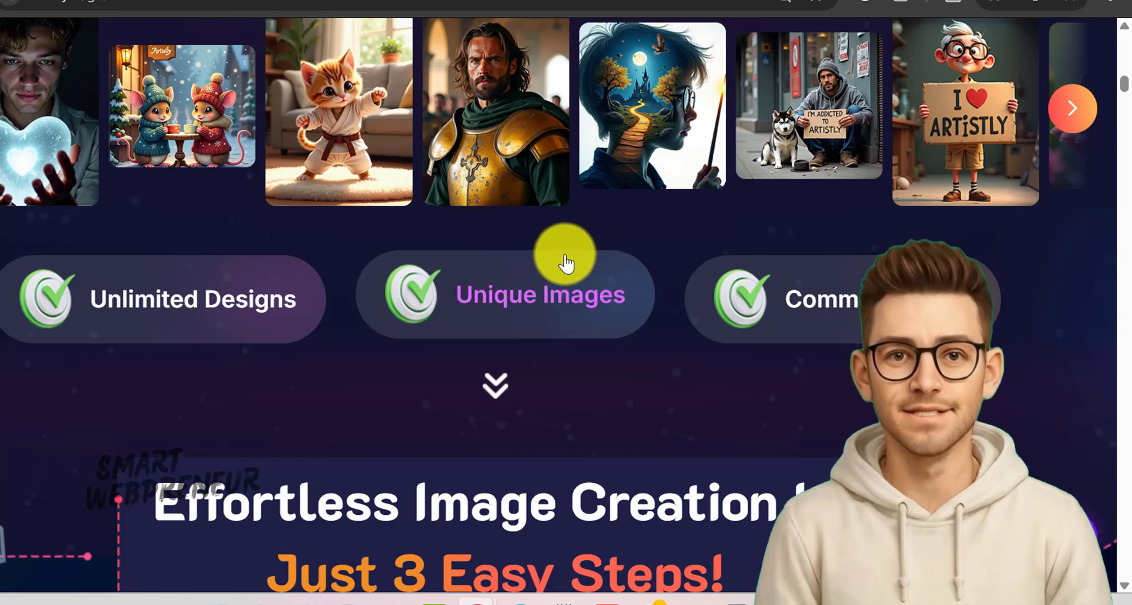
scroll(567, 253, down, 2)
scroll(566, 254, down, 2)
scroll(566, 254, down, 5)
scroll(566, 254, down, 2)
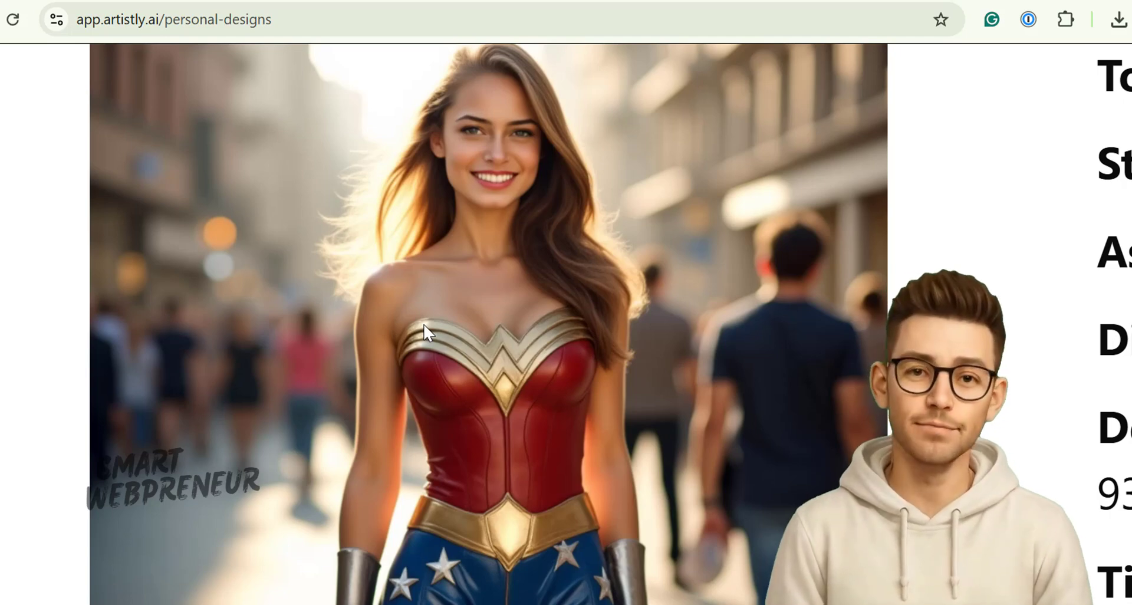
- Inspect the boat image's details in Personal Designs, then close the details window
scroll(424, 324, down, 1)
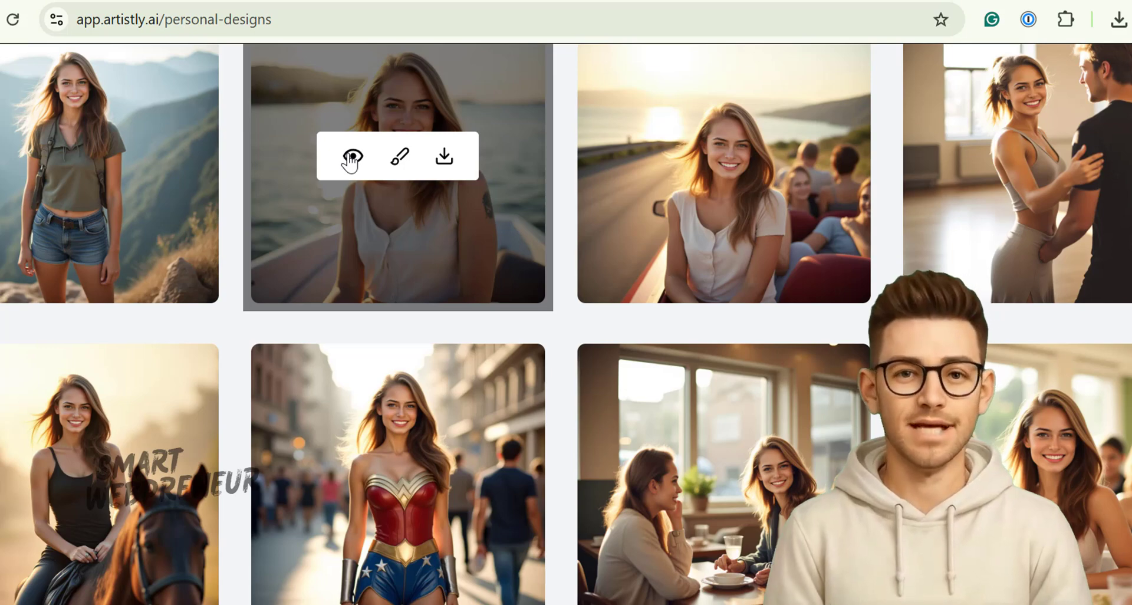
click(349, 157)
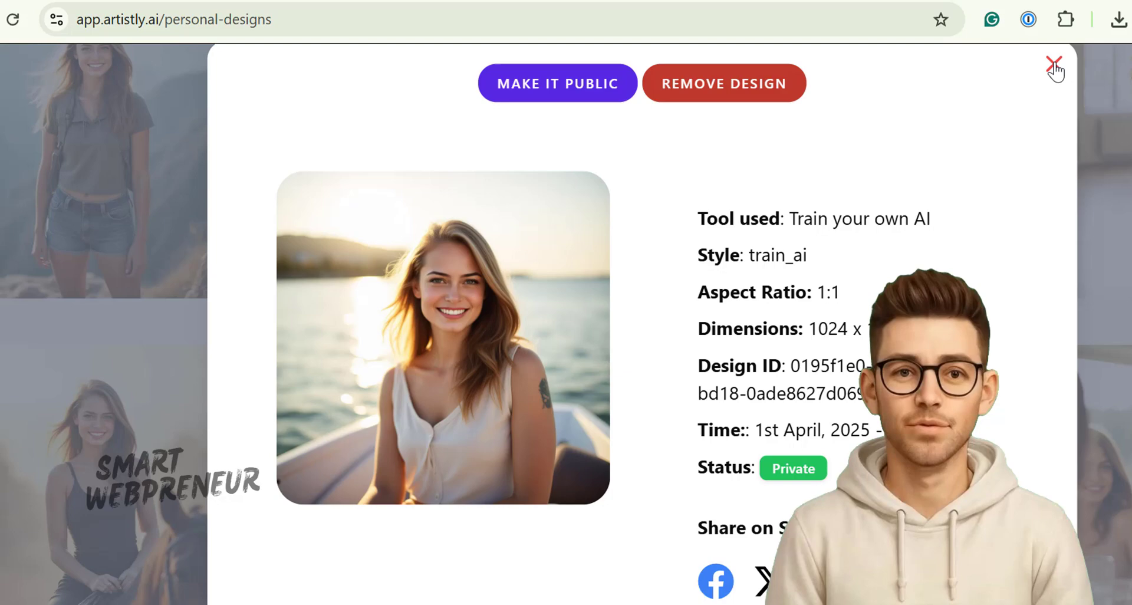
click(1054, 64)
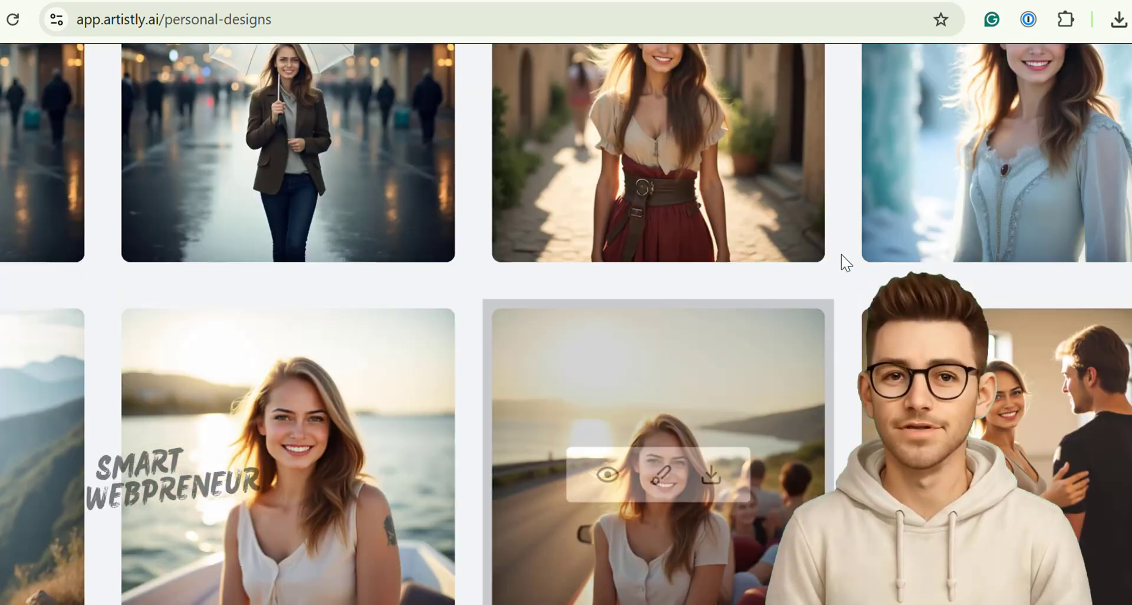
scroll(846, 263, up, 3)
scroll(847, 264, down, 3)
scroll(847, 263, down, 2)
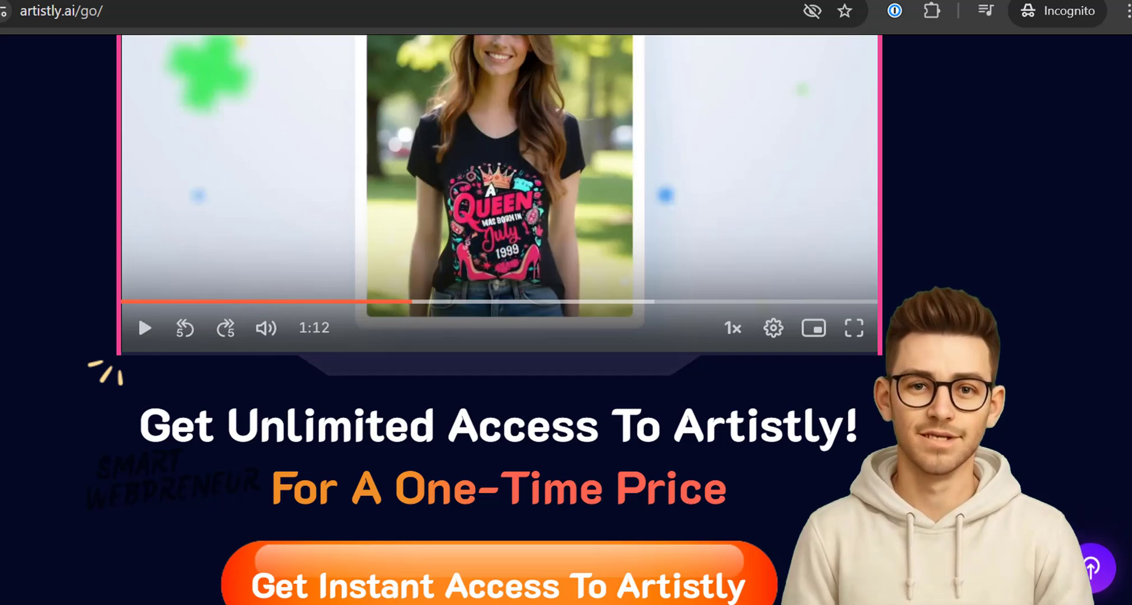
- Scroll up and down the artistly.ai/go sales page
scroll(488, 242, up, 2)
scroll(500, 318, down, 3)
scroll(500, 319, down, 5)
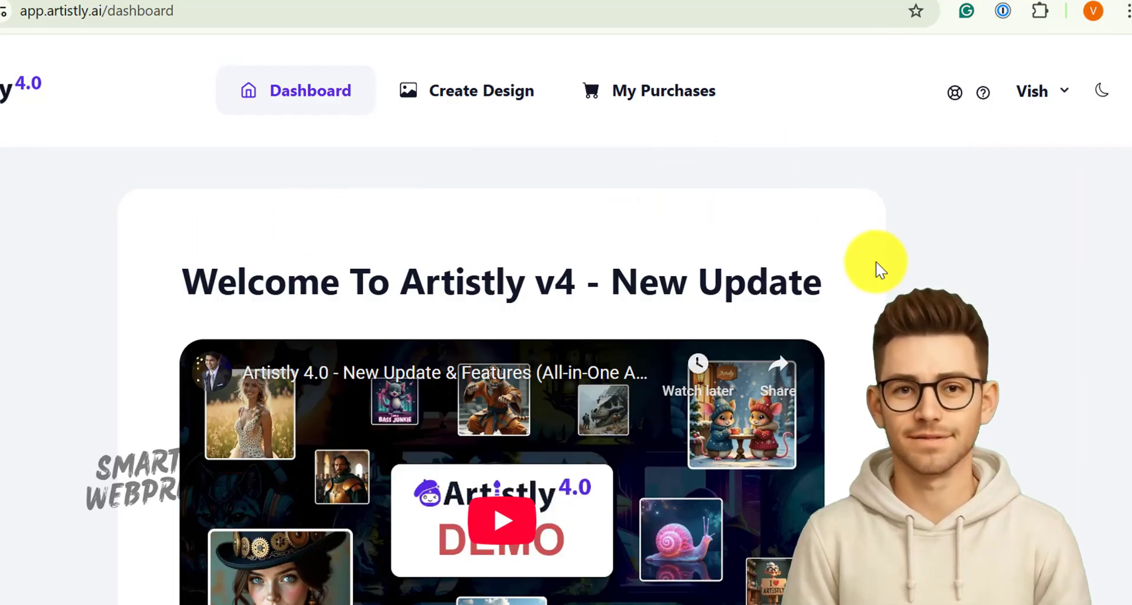
- Start a new design from Create Design to reach the Fast AI Image Designer
scroll(877, 266, down, 2)
scroll(878, 265, up, 2)
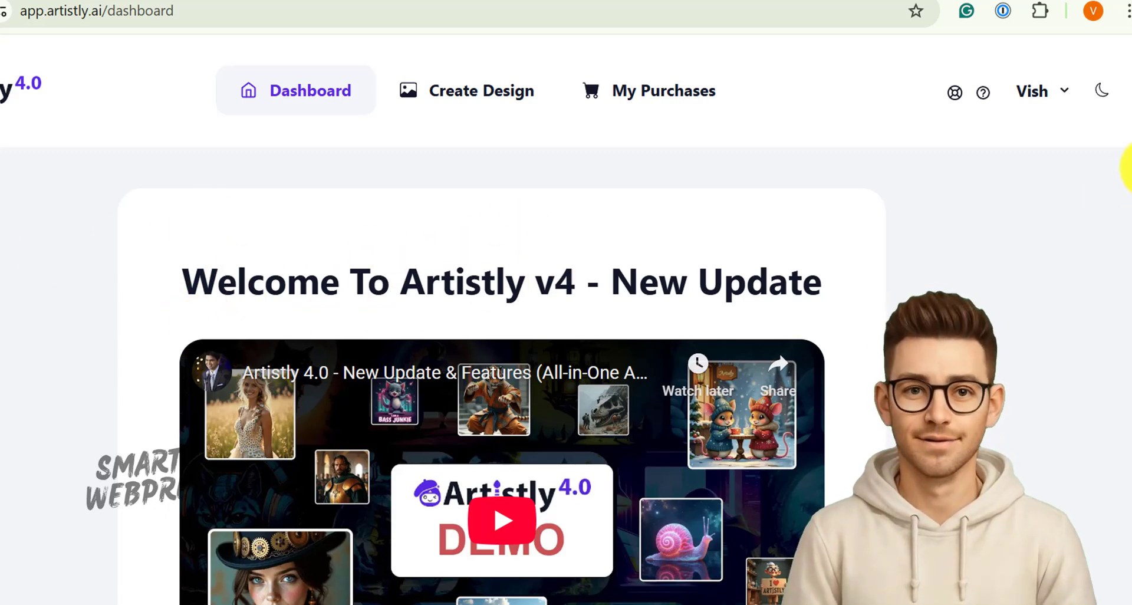
scroll(1128, 148, down, 1)
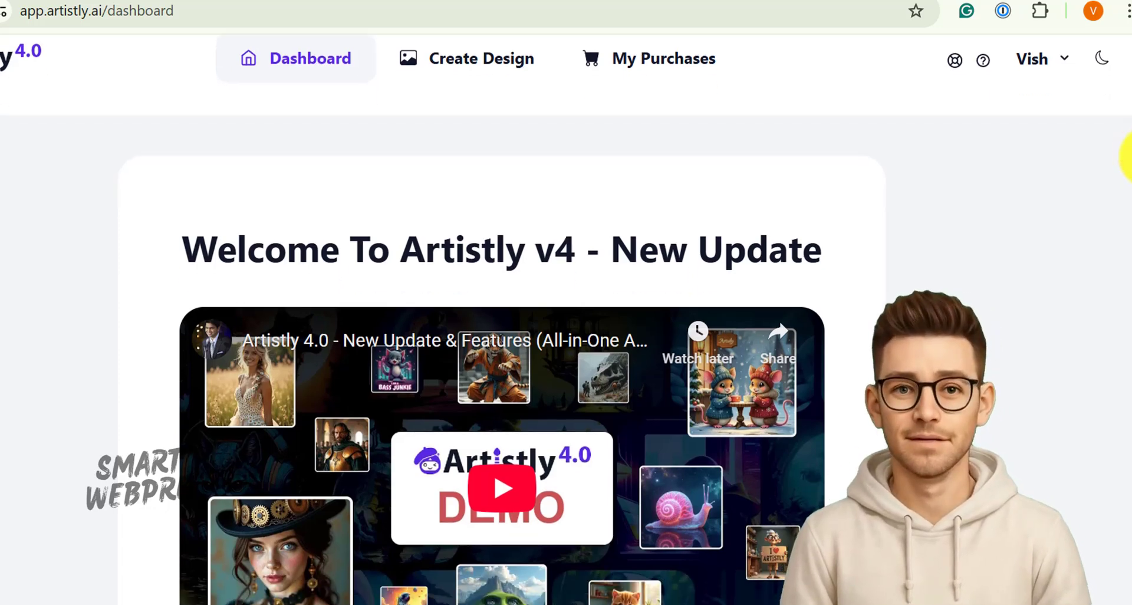
scroll(404, 146, up, 1)
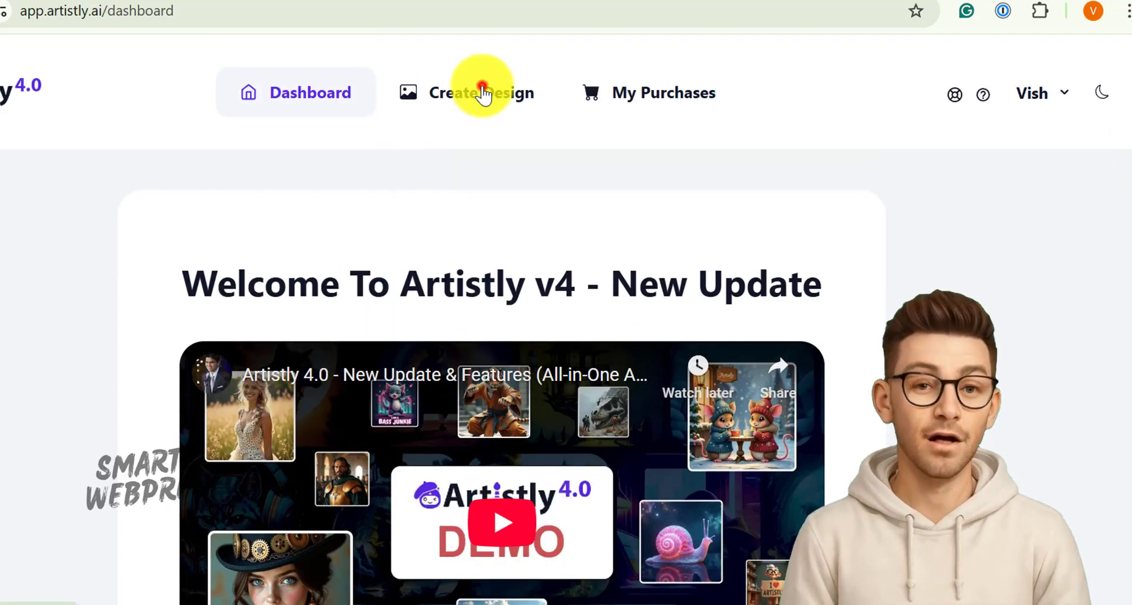
click(484, 94)
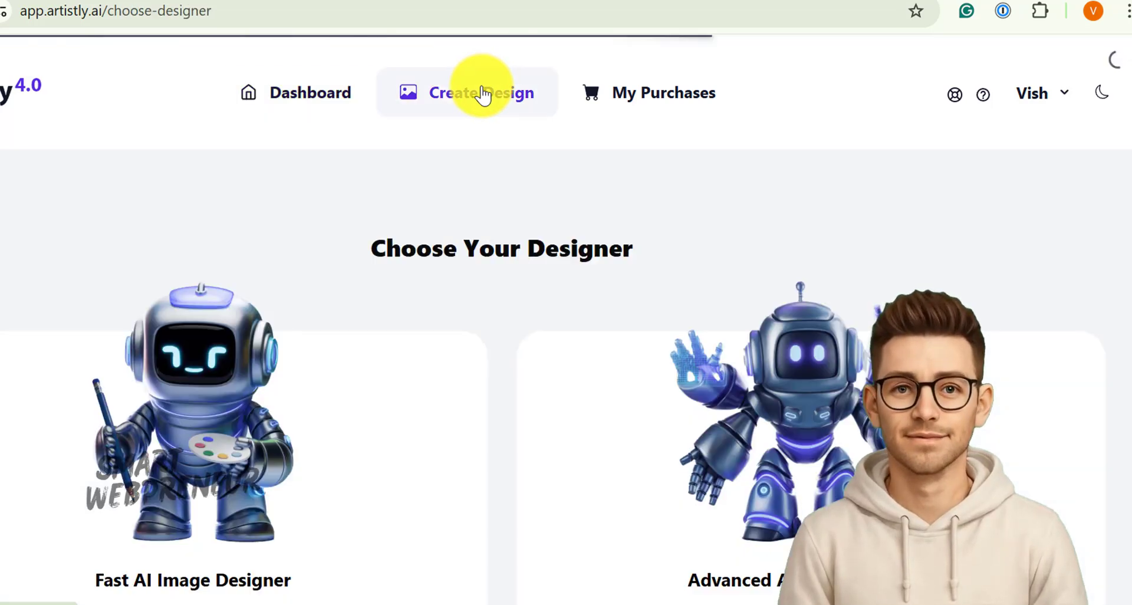
scroll(832, 238, down, 3)
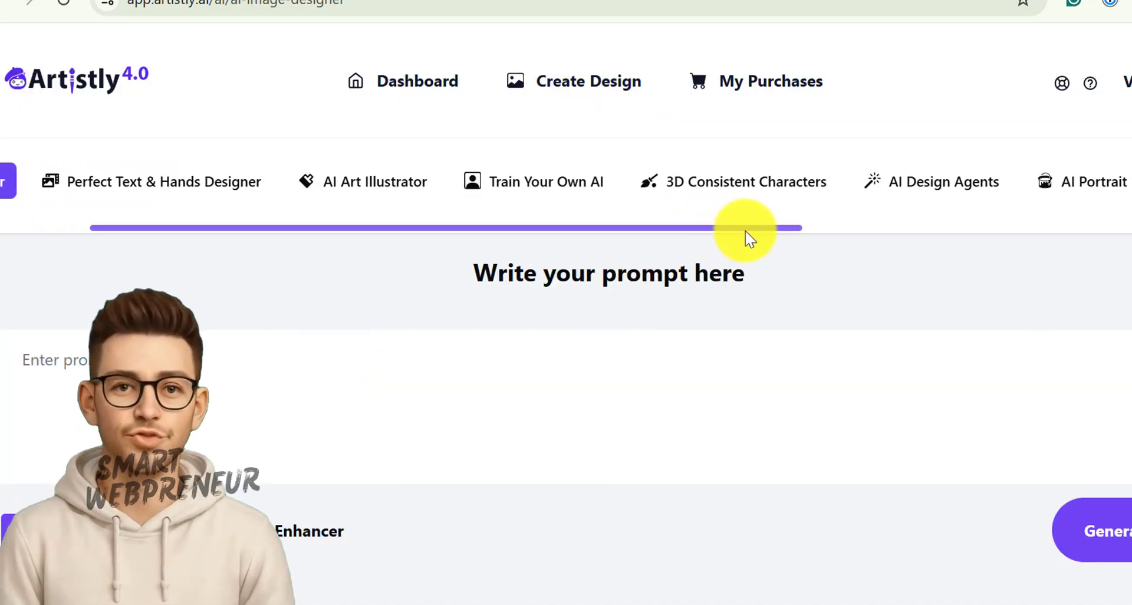
- Switch to Train Your Own AI and choose Select Personal Design as the source
click(577, 181)
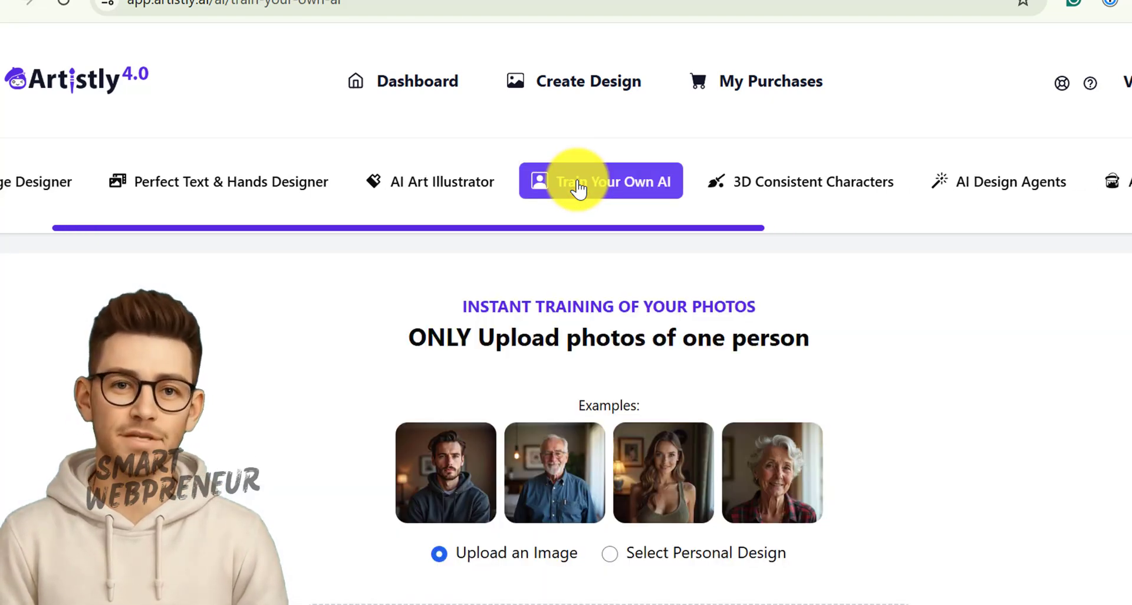
scroll(1018, 306, down, 2)
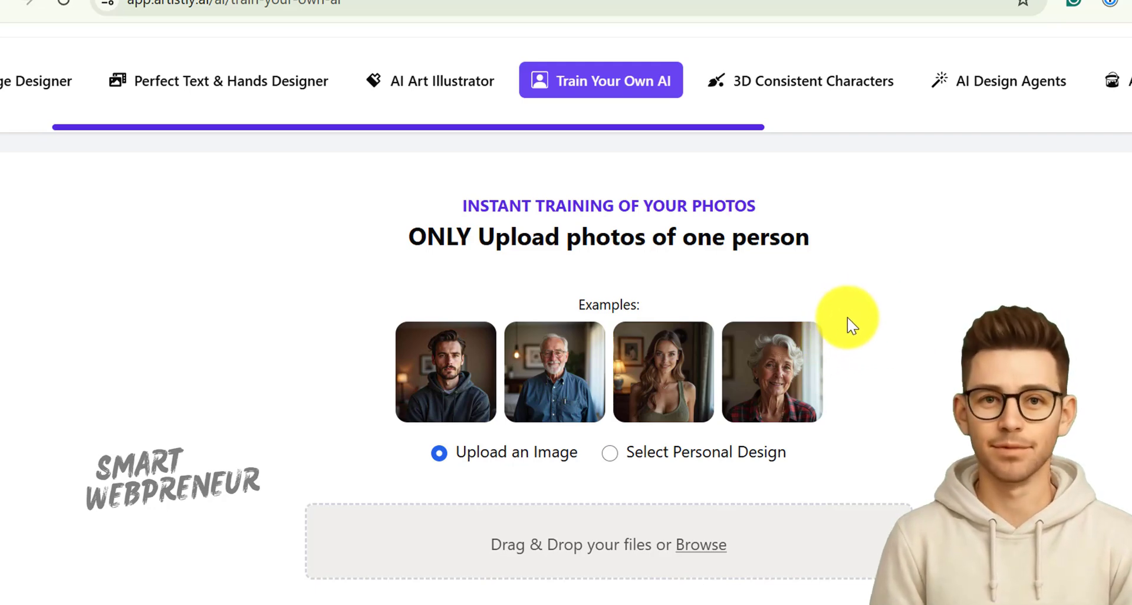
click(438, 454)
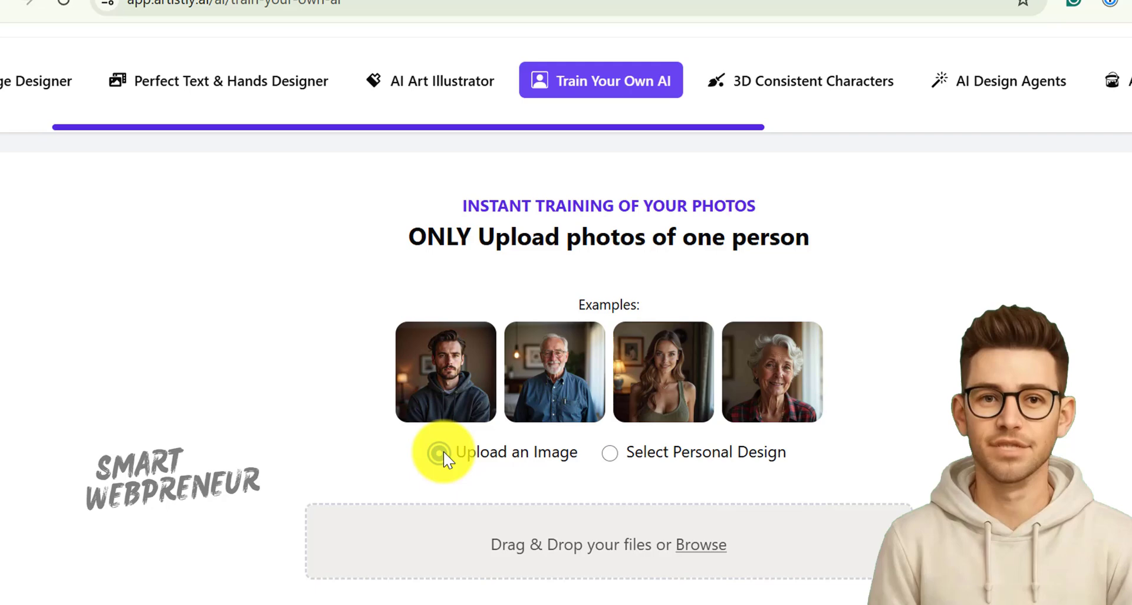
click(609, 453)
scroll(784, 430, down, 2)
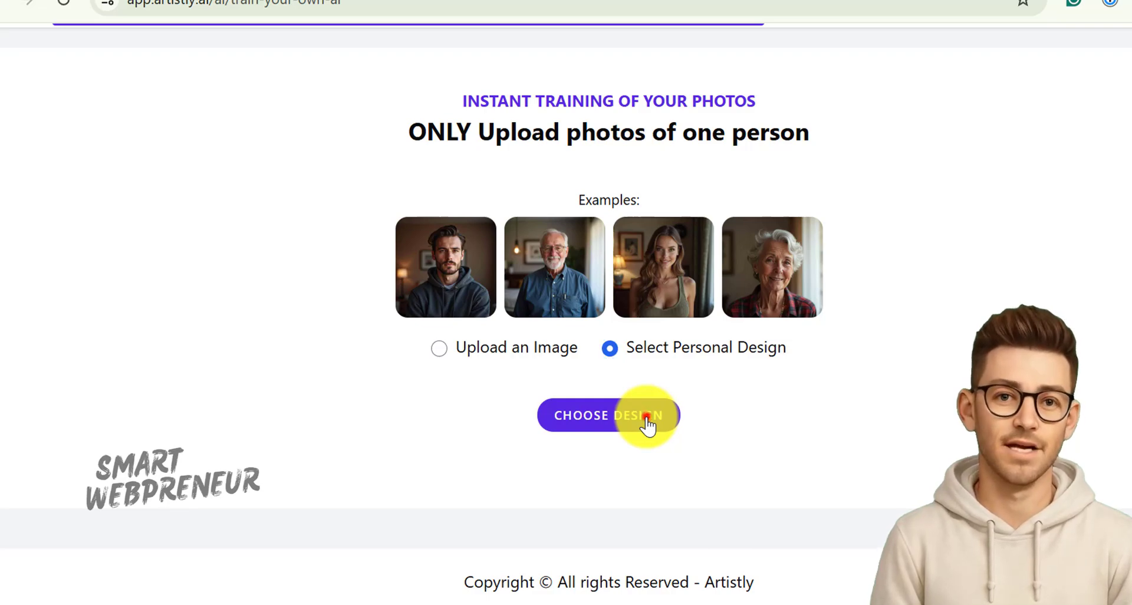
- Pick the park-bench woman from your personal designs as the training reference
click(647, 419)
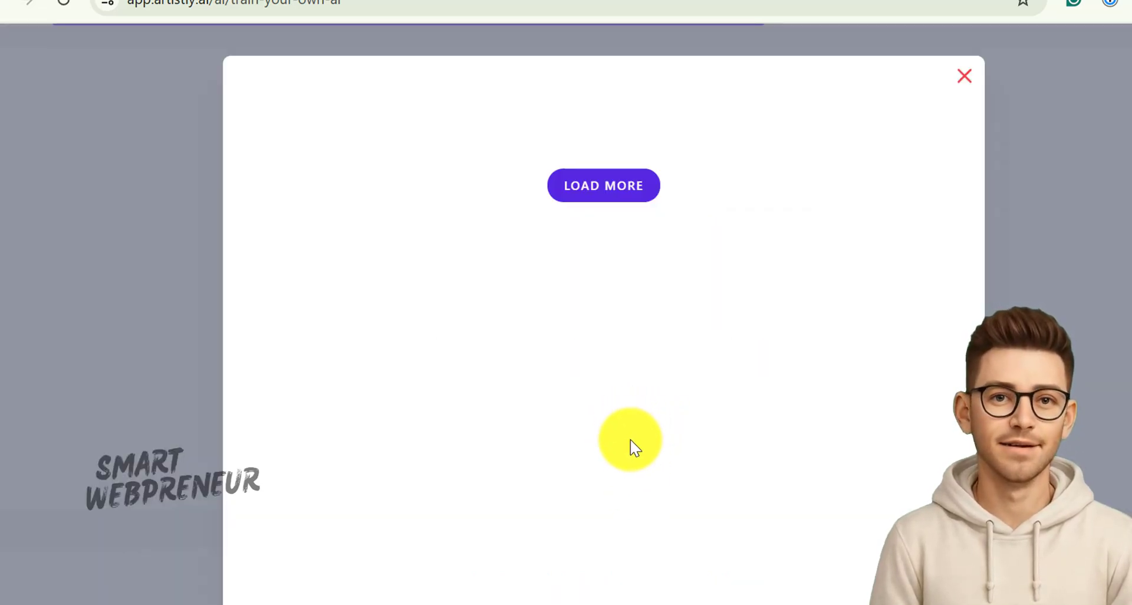
scroll(678, 227, down, 3)
scroll(678, 227, down, 3)
scroll(678, 227, down, 3)
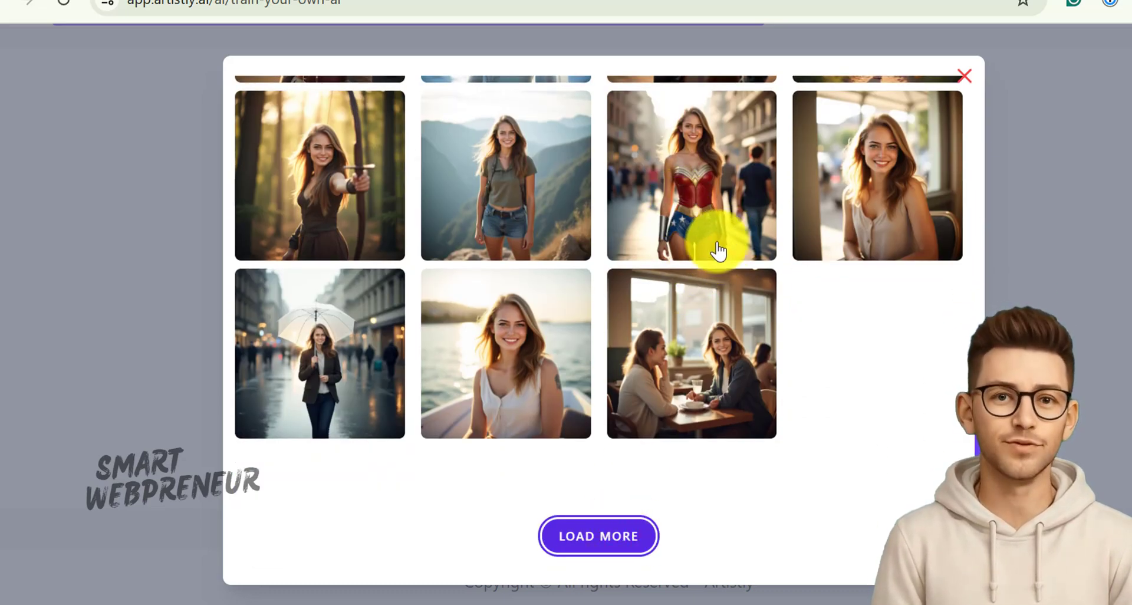
scroll(687, 253, down, 3)
scroll(649, 265, down, 5)
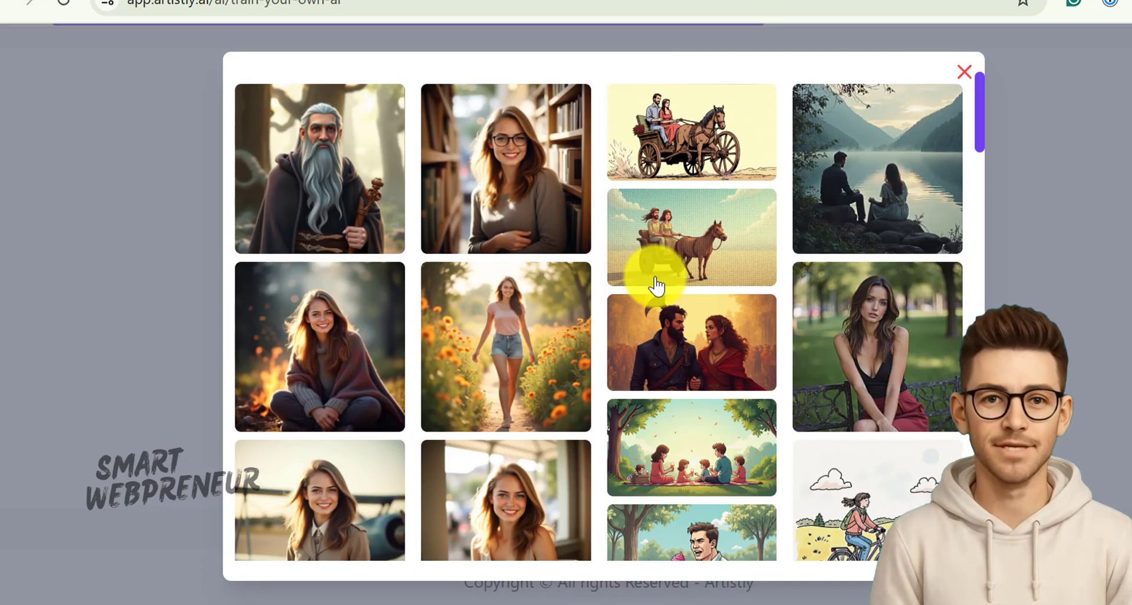
click(888, 333)
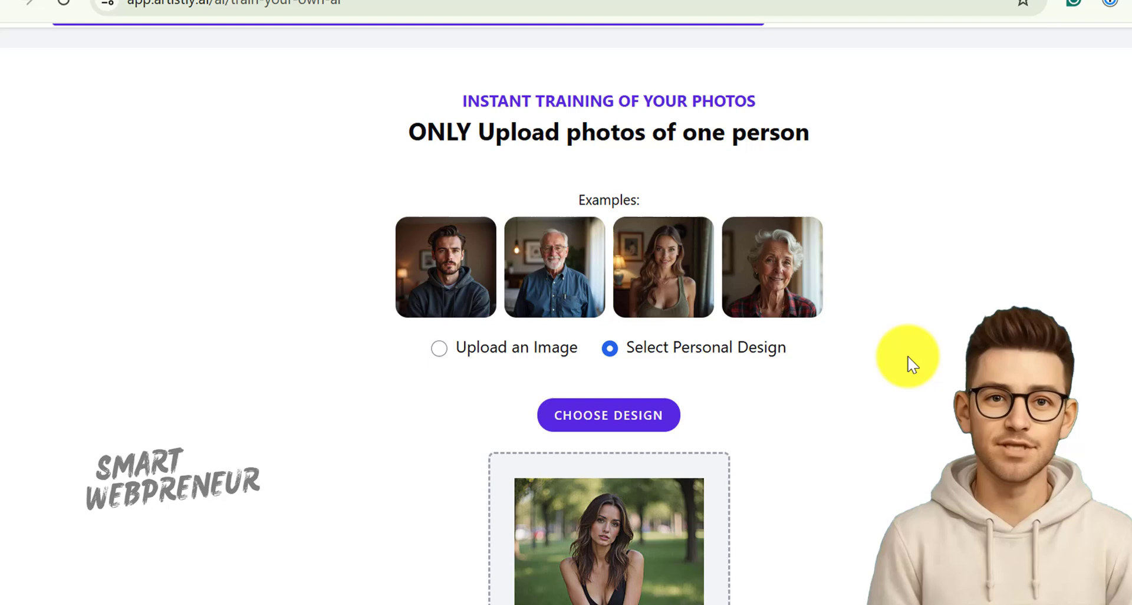
scroll(909, 357, down, 3)
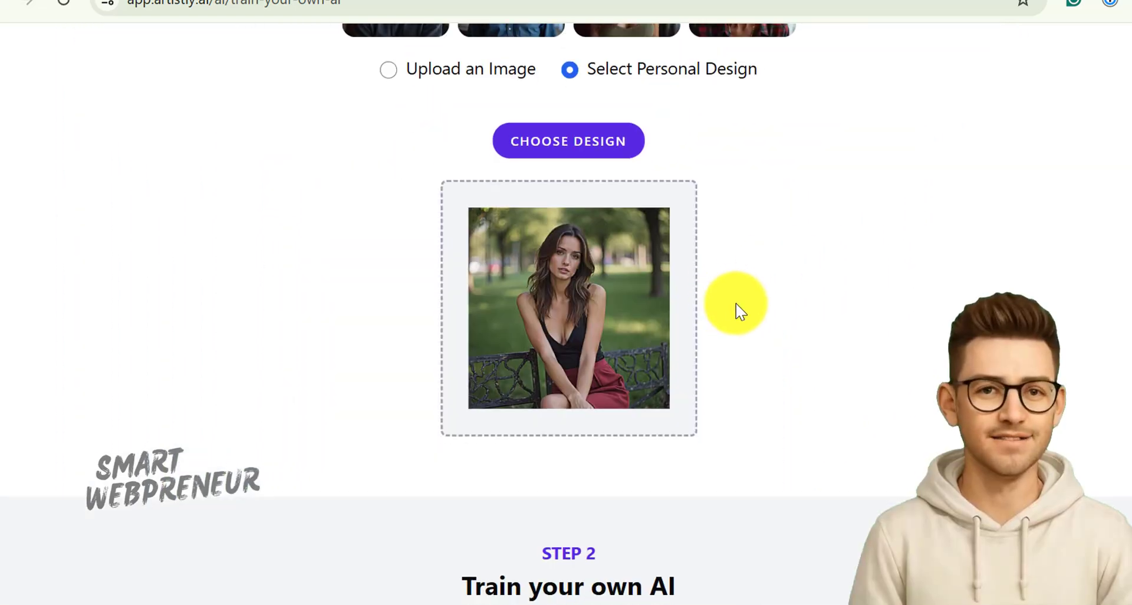
scroll(826, 306, down, 3)
scroll(876, 303, down, 2)
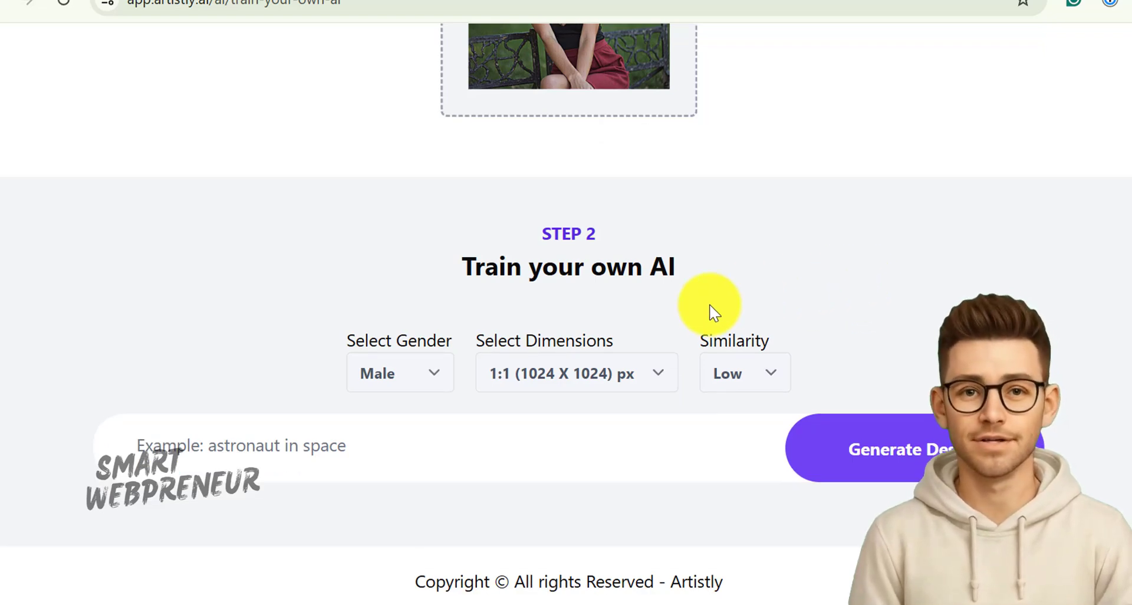
- Set the training gender to Female
click(429, 374)
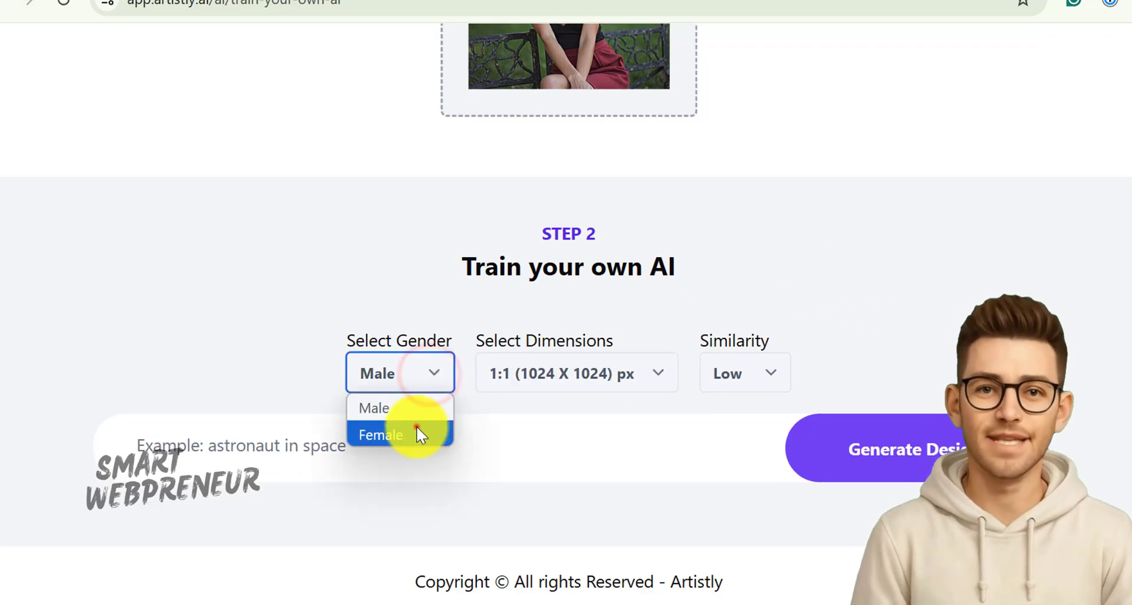
click(417, 434)
click(240, 354)
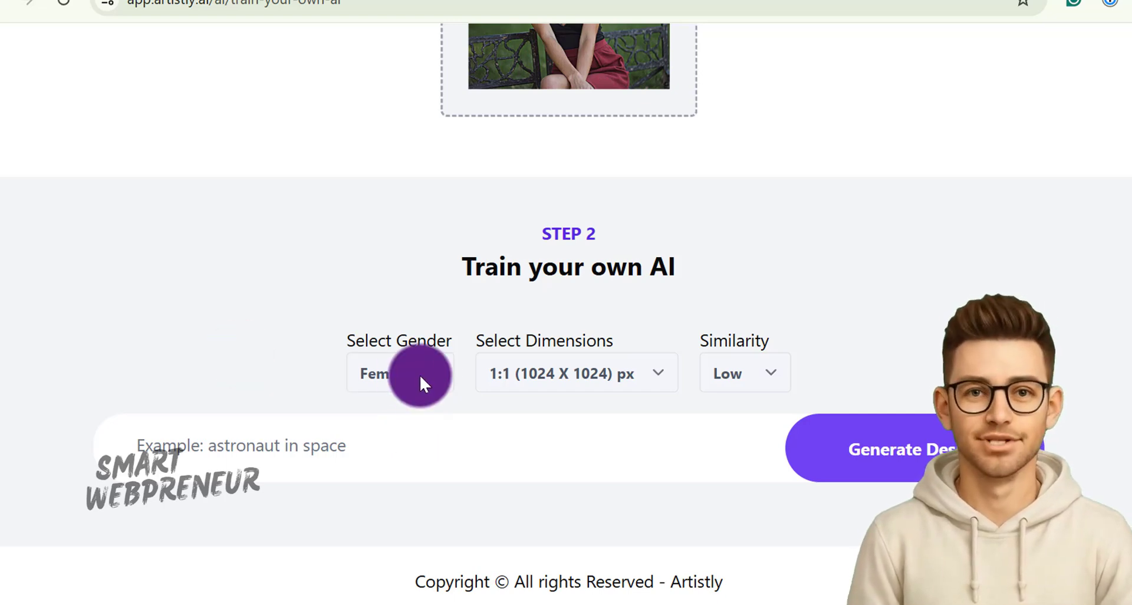
- Keep dimensions at 1:1 (1024 X 1024) after trying 16:9 and 9:16; set similarity High
click(595, 377)
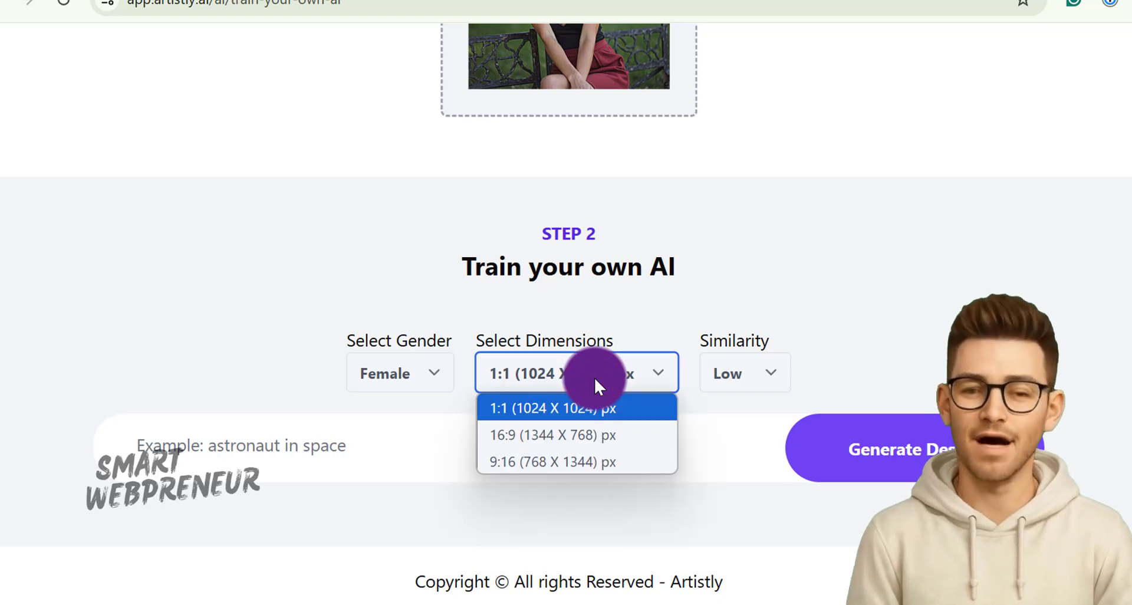
click(600, 383)
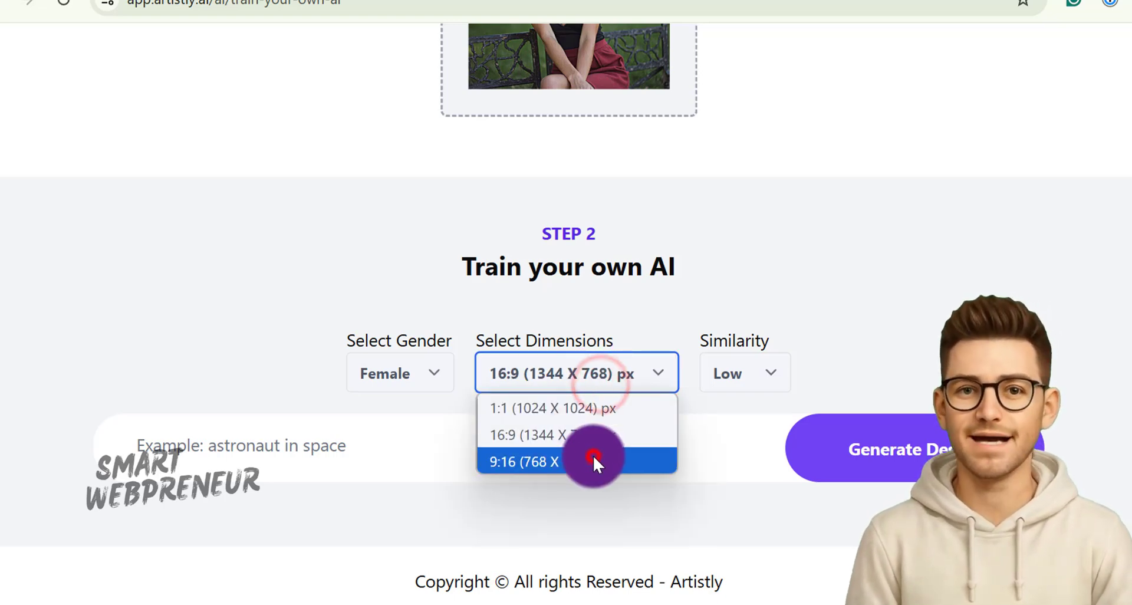
click(593, 459)
click(596, 386)
click(589, 410)
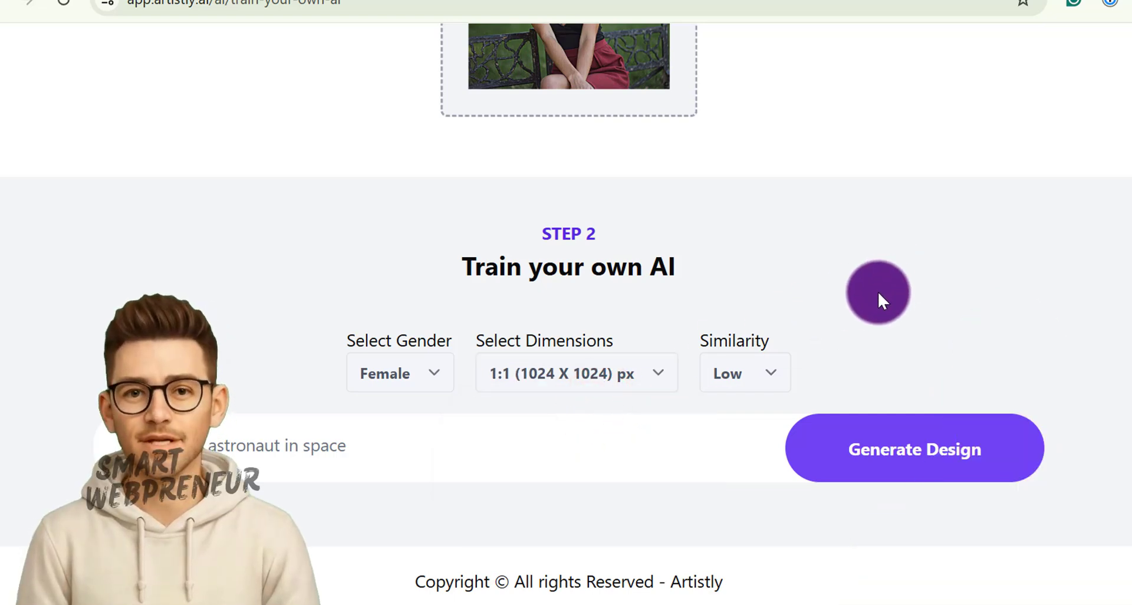
click(756, 367)
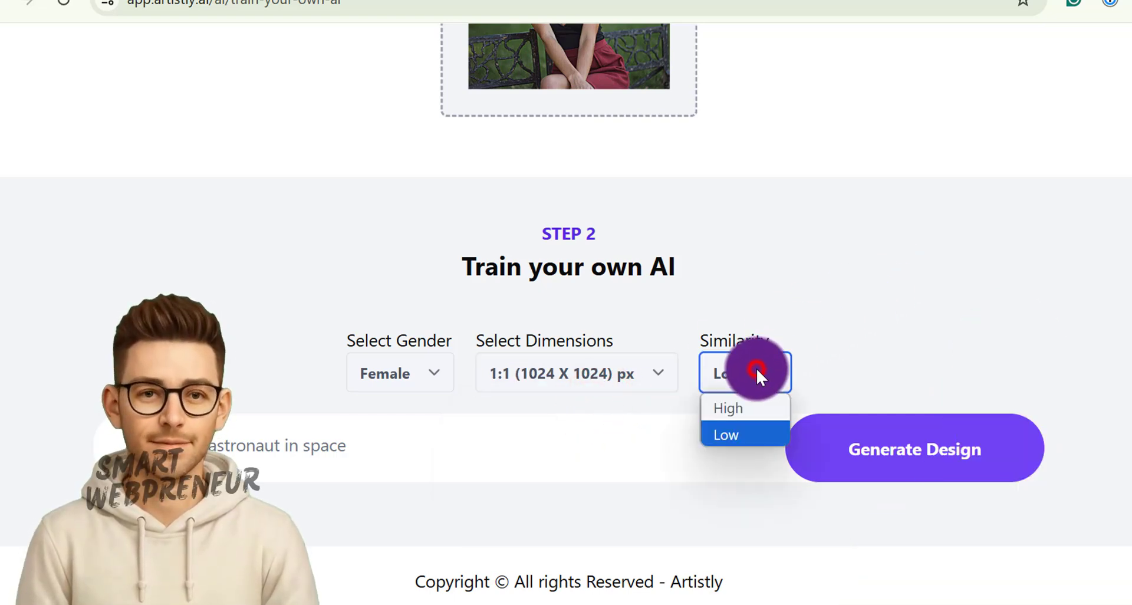
click(749, 404)
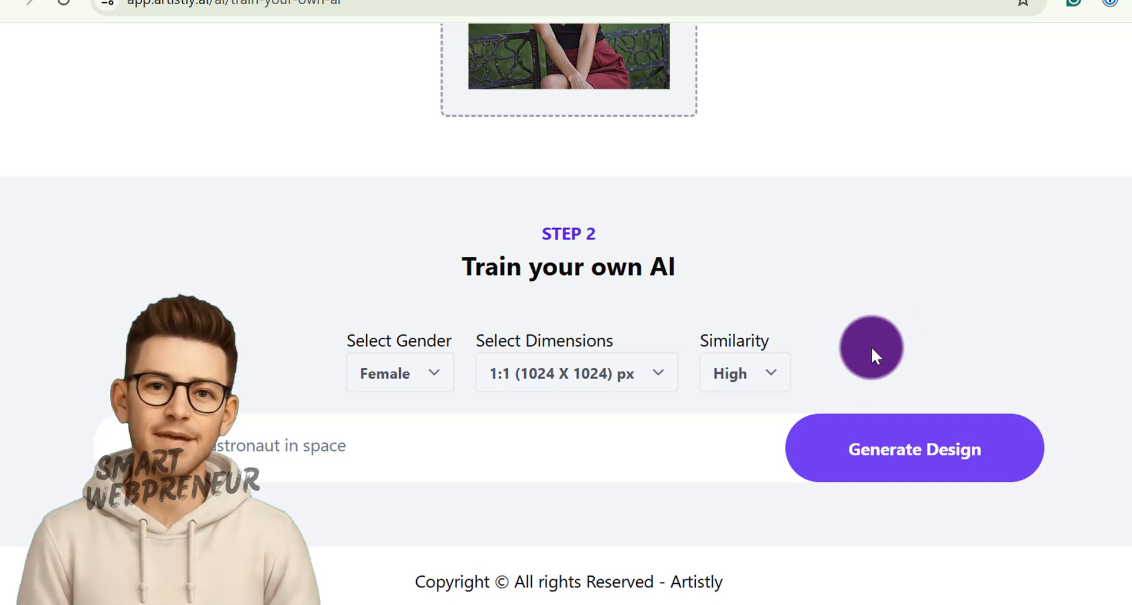
- Enter a prompt of an elegant woman walking a neon city street and generate it
click(404, 443)
text(Elegant woman walking down a neon0city street)
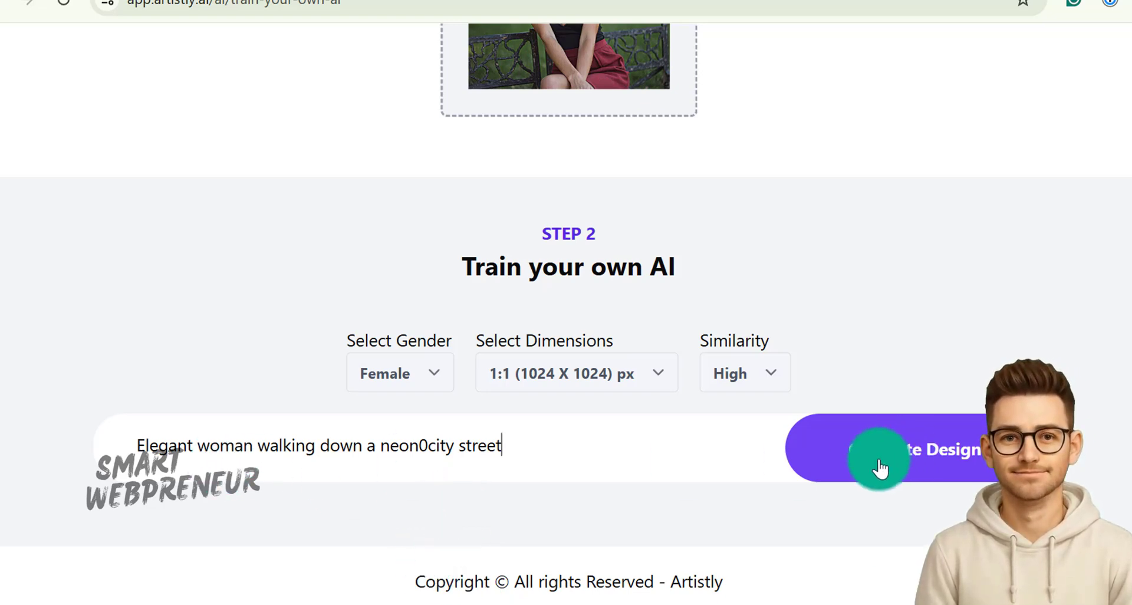
click(913, 453)
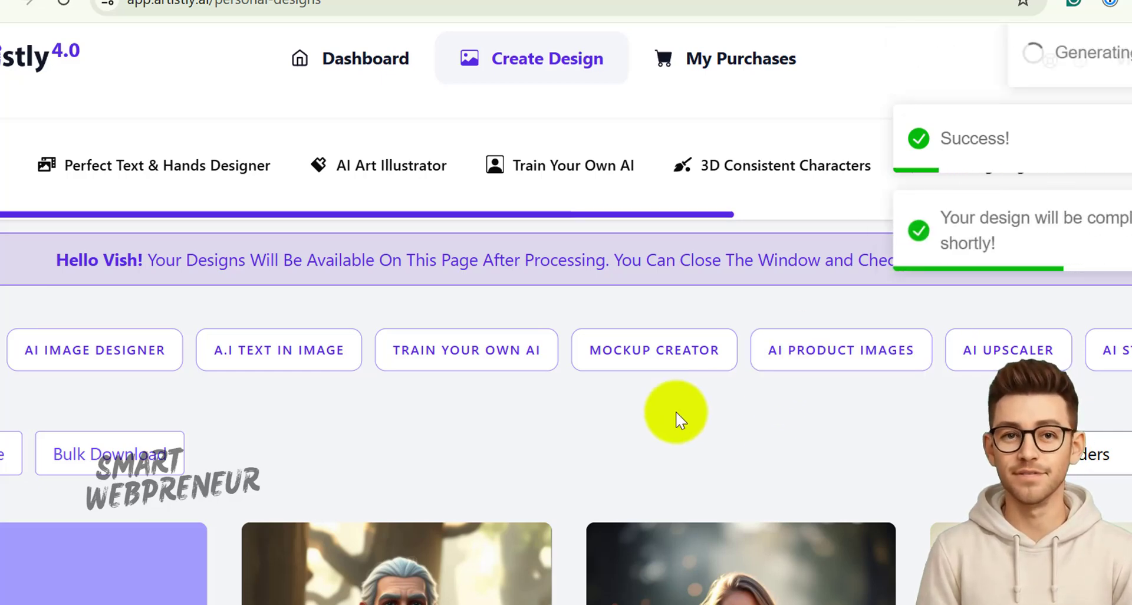
- View the new neon-street woman image's details in the gallery, then close them
scroll(546, 430, down, 3)
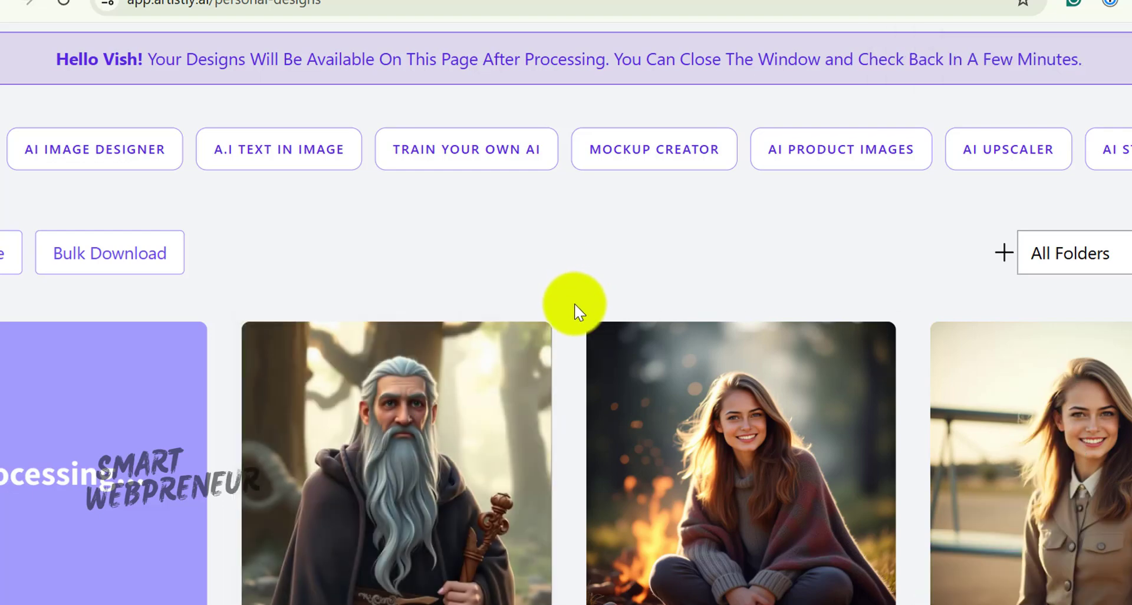
scroll(471, 434, down, 2)
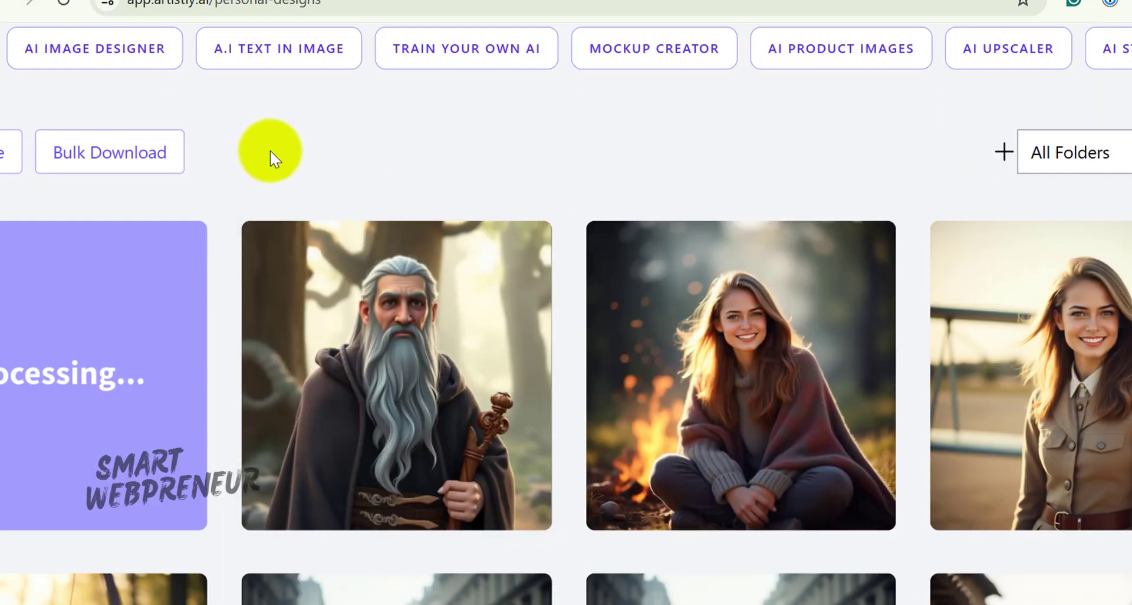
mouse_move(104, 376)
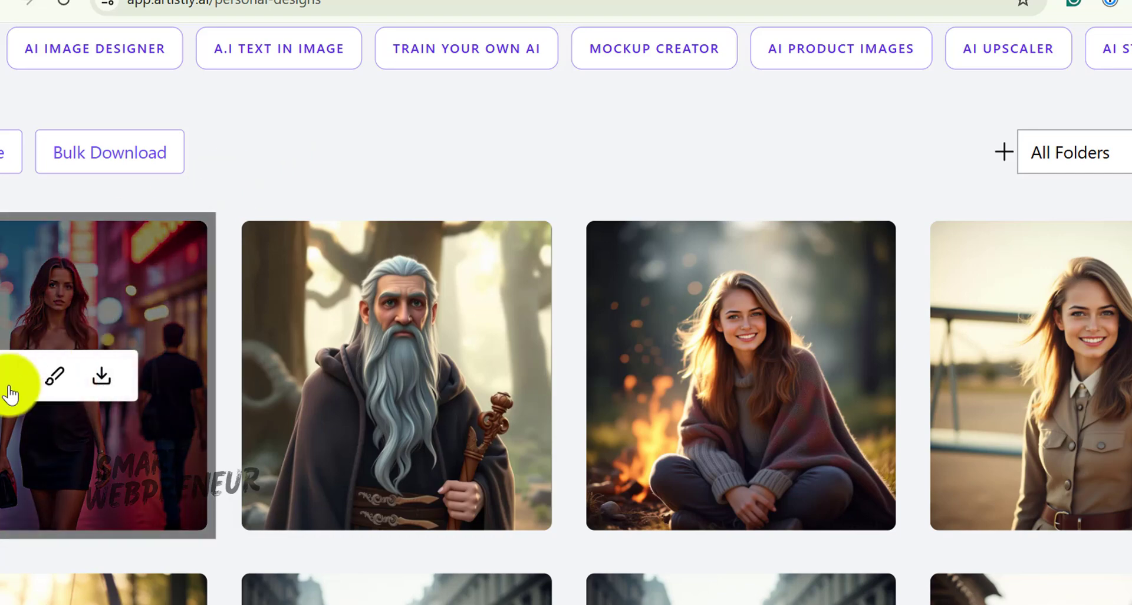
click(7, 380)
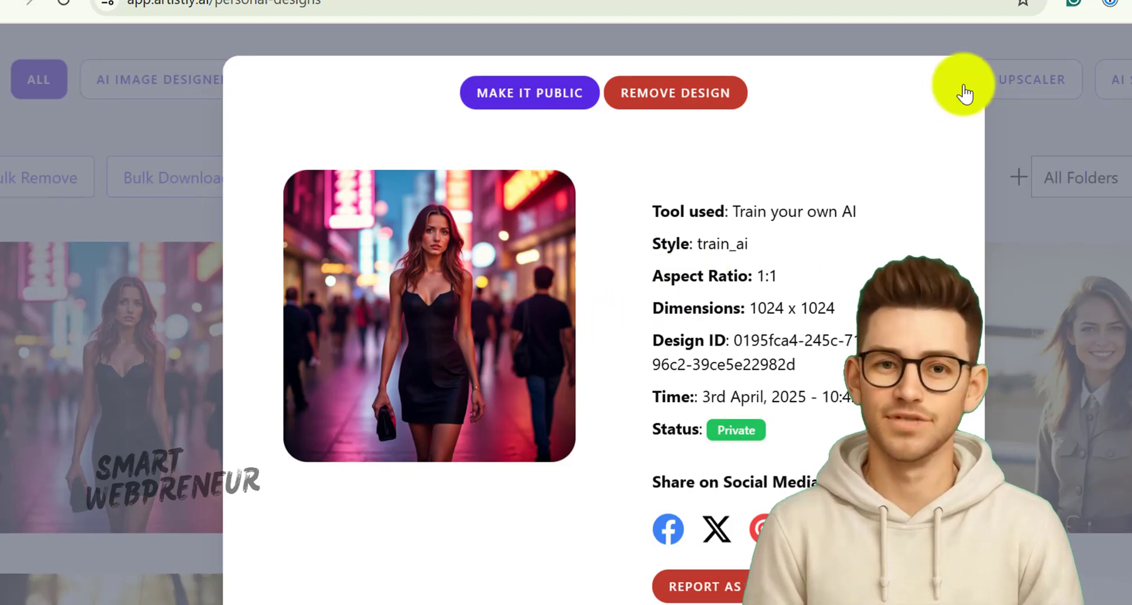
click(966, 88)
scroll(696, 177, up, 3)
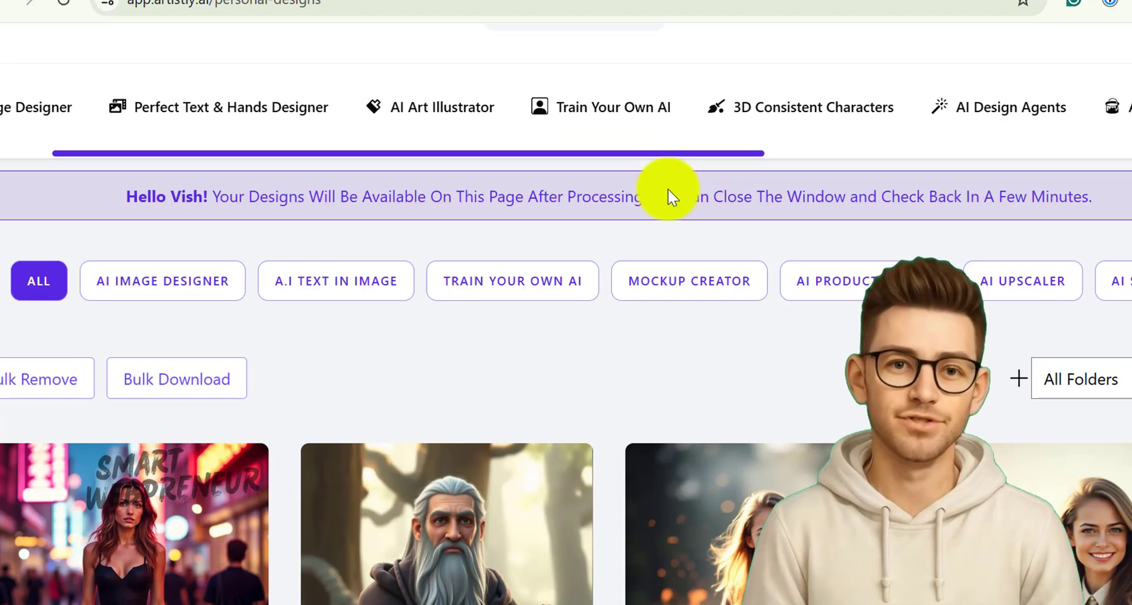
- Back on Train Your Own AI, pick the woman-in-the-park design as the source image
click(592, 113)
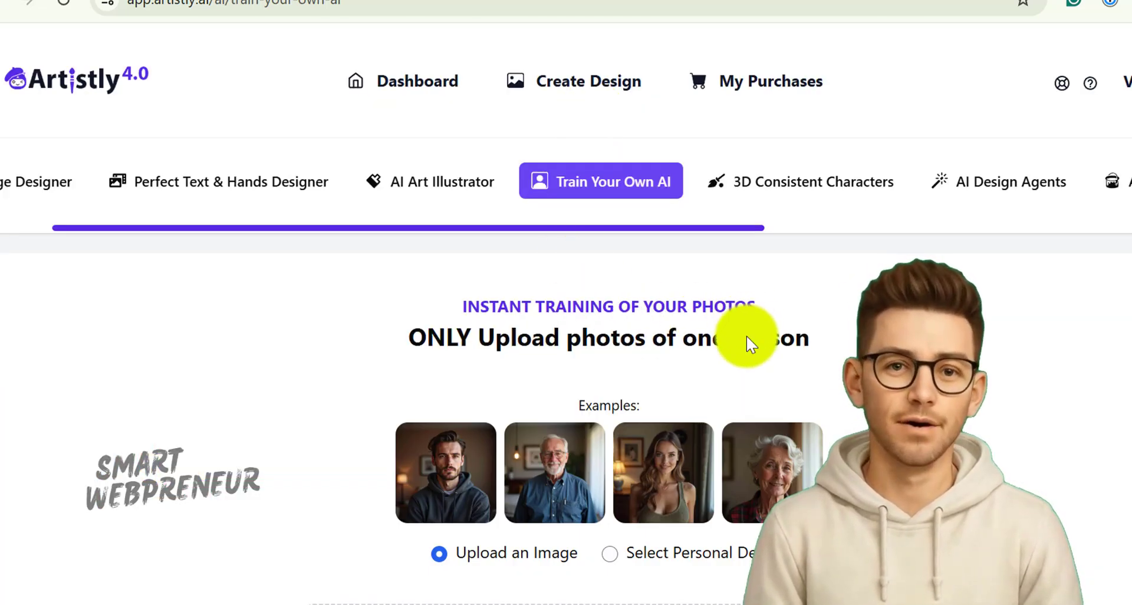
scroll(690, 348, down, 2)
click(614, 353)
click(639, 414)
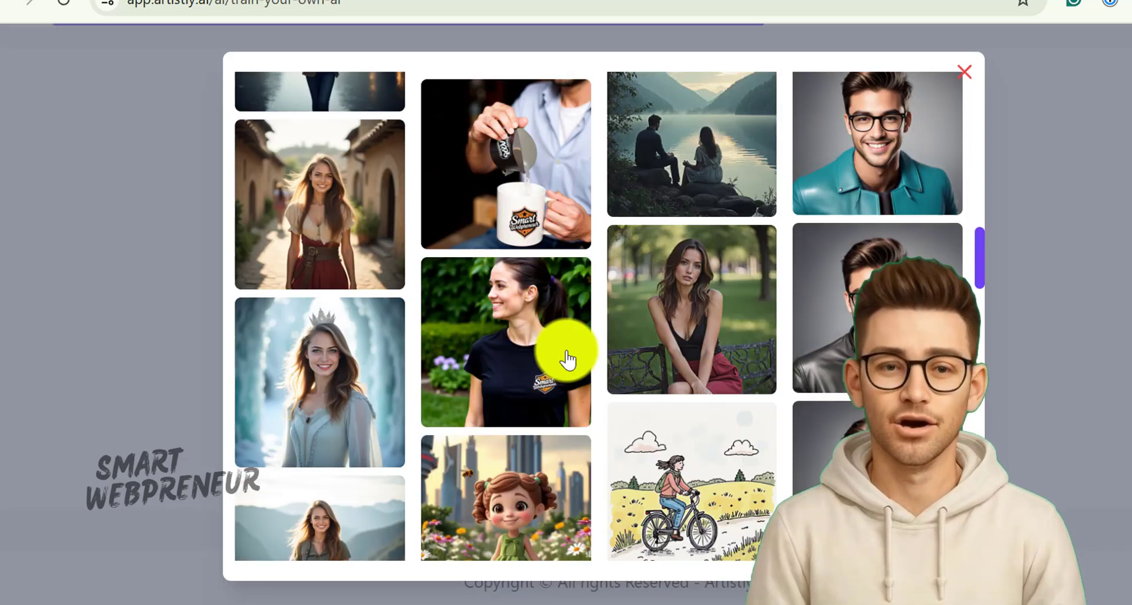
scroll(568, 354, up, 3)
click(679, 431)
- Set the gender to Female and the similarity to High
scroll(685, 425, down, 3)
scroll(684, 425, down, 4)
scroll(450, 463, down, 2)
click(482, 386)
click(465, 431)
click(690, 384)
click(680, 417)
click(759, 398)
click(775, 418)
- Generate a design from the prompt 'Beautiful woman as a fantasy queen with a crown in an ice palace'
click(343, 458)
text(Beautiful woman as a fantasy queen with a crown in an ice palace)
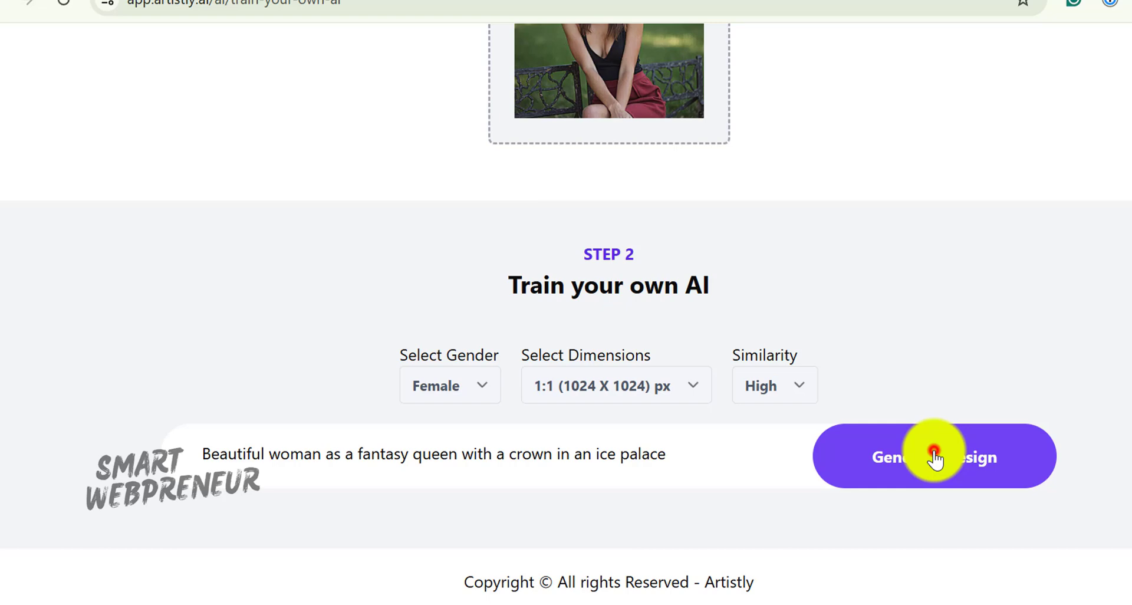
click(934, 458)
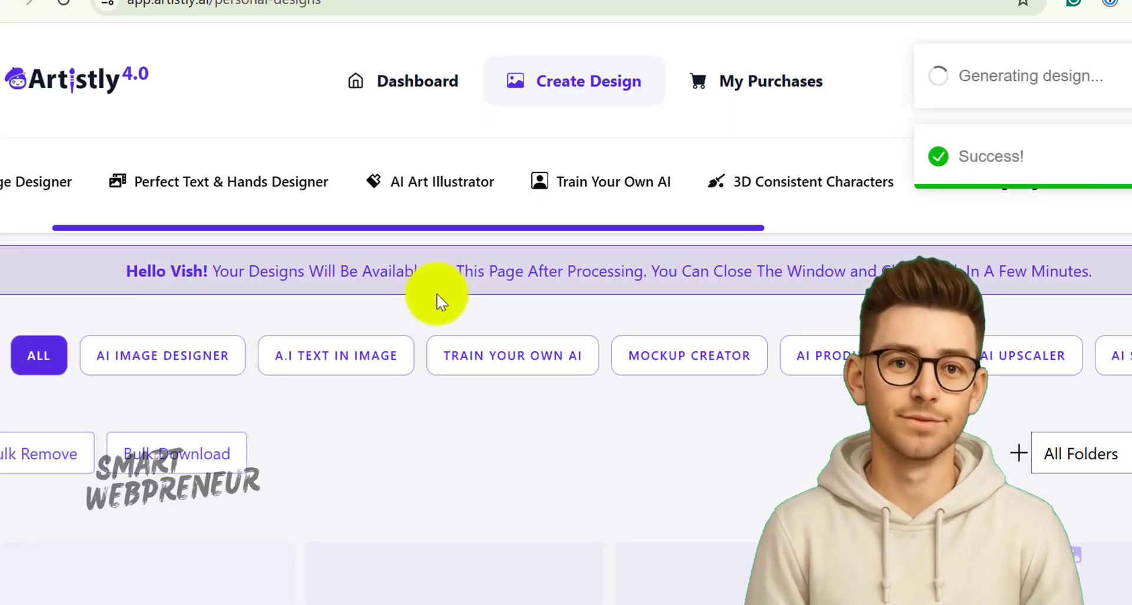
- Inspect the finished ice-queen image's details, then close the details window
scroll(526, 240, down, 5)
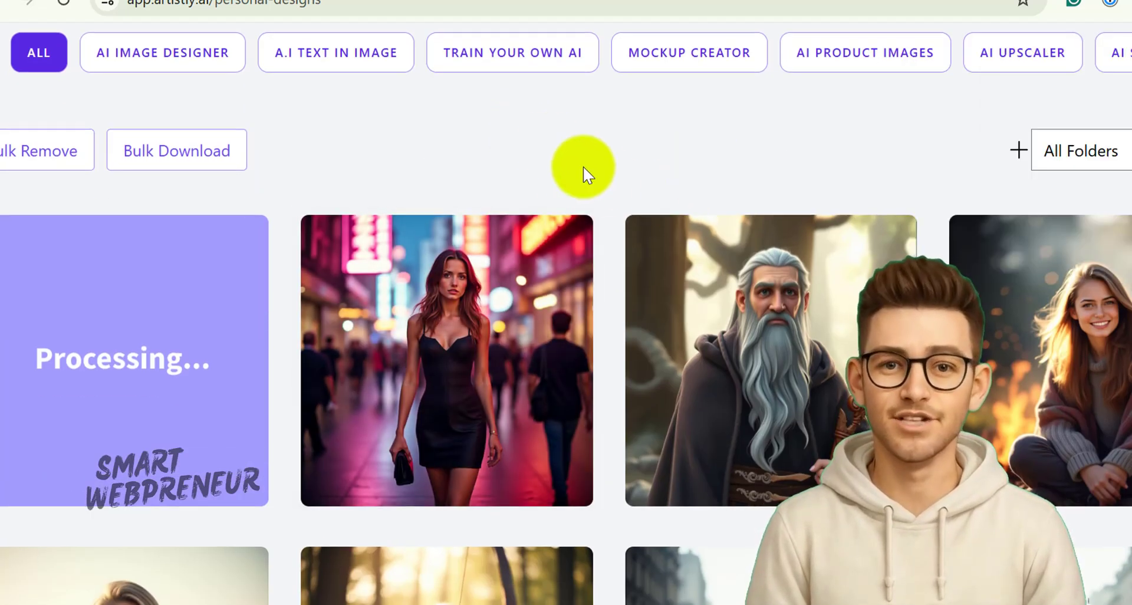
click(75, 362)
scroll(468, 298, up, 4)
scroll(469, 299, up, 2)
scroll(369, 341, down, 1)
scroll(369, 341, down, 2)
scroll(369, 342, up, 2)
scroll(370, 342, up, 1)
scroll(369, 342, up, 2)
scroll(369, 341, up, 1)
scroll(369, 341, down, 1)
scroll(369, 341, down, 1)
scroll(369, 342, down, 2)
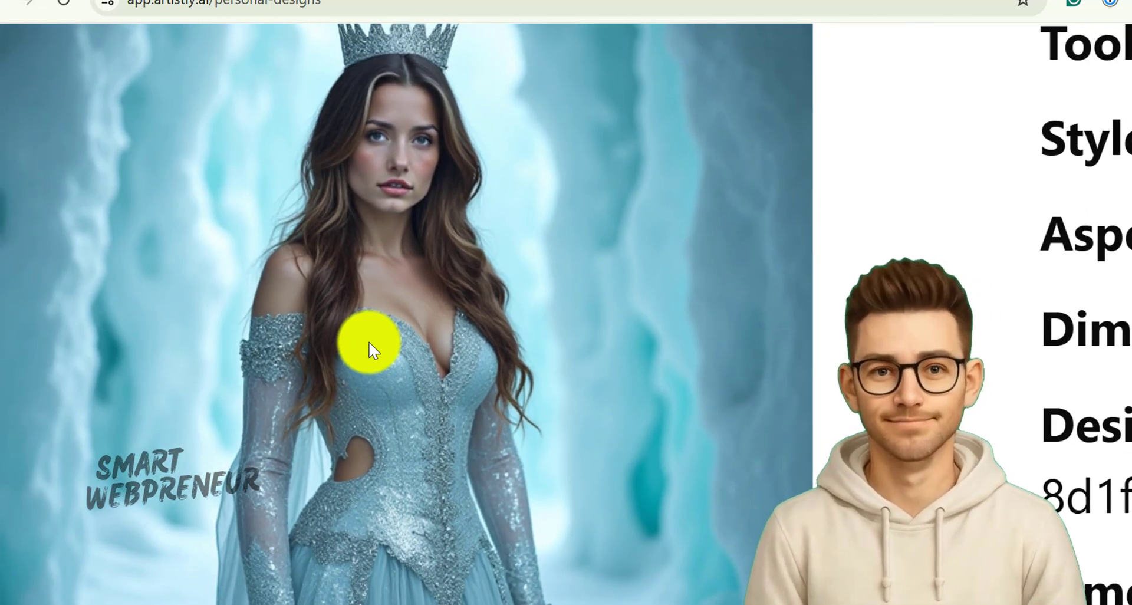
scroll(369, 341, down, 2)
scroll(369, 341, up, 2)
scroll(369, 341, down, 2)
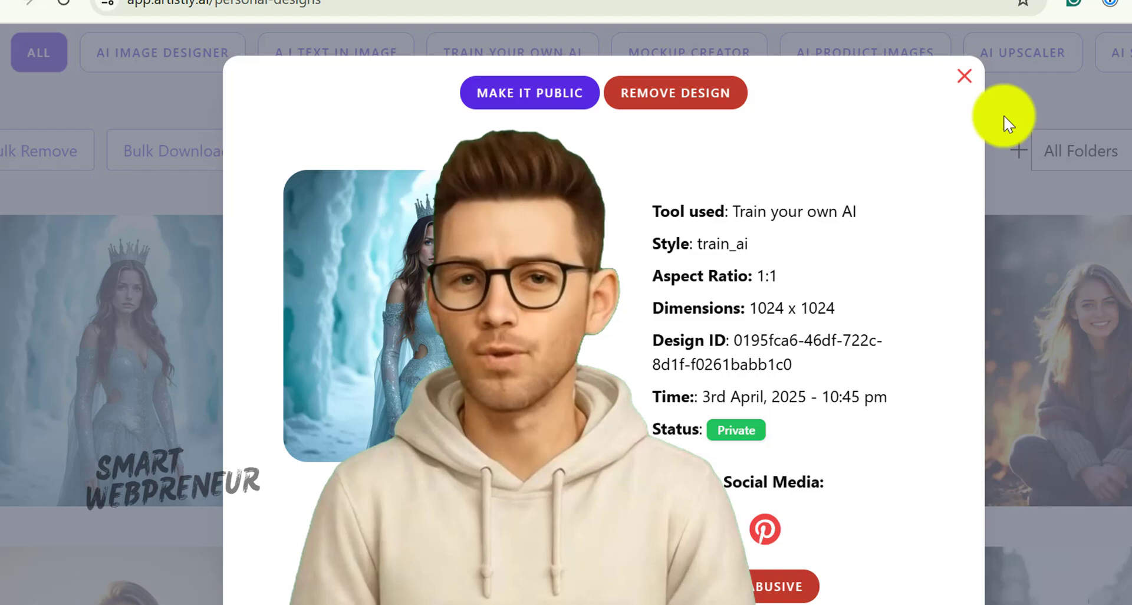
click(965, 75)
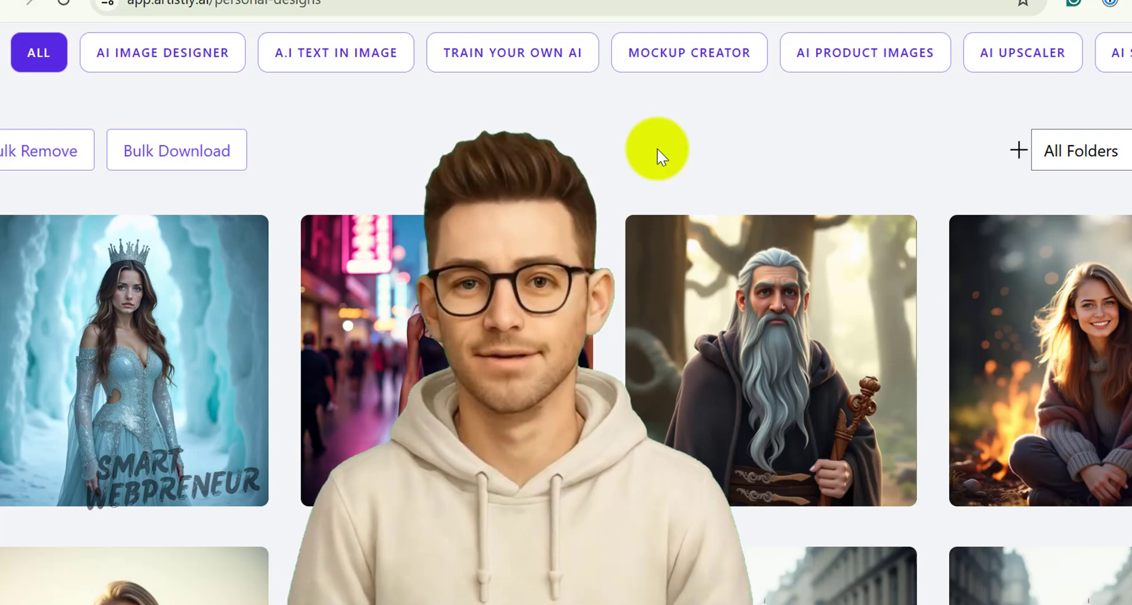
scroll(879, 183, down, 2)
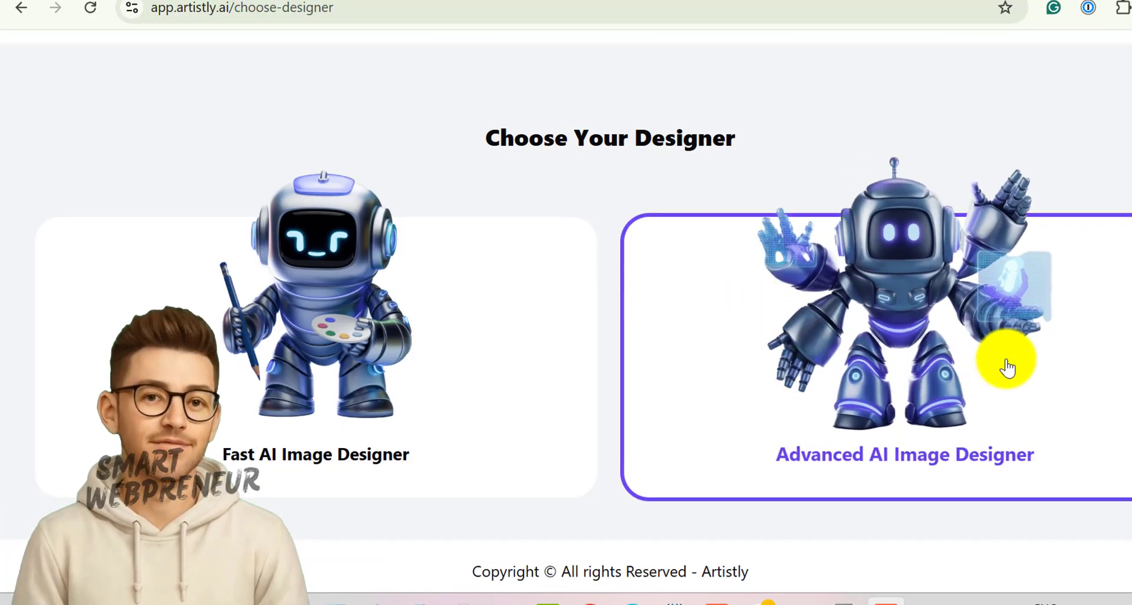
- Choose the Advanced AI Image Designer to reach its recent projects and templates home
click(951, 337)
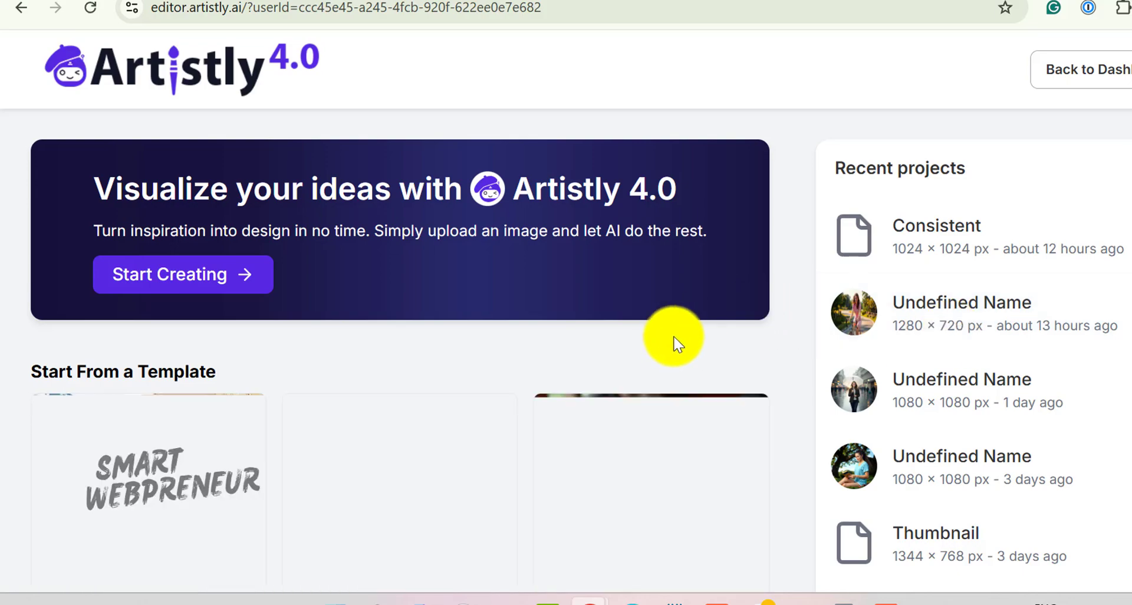
scroll(522, 367, down, 10)
scroll(522, 367, up, 9)
scroll(522, 367, up, 1)
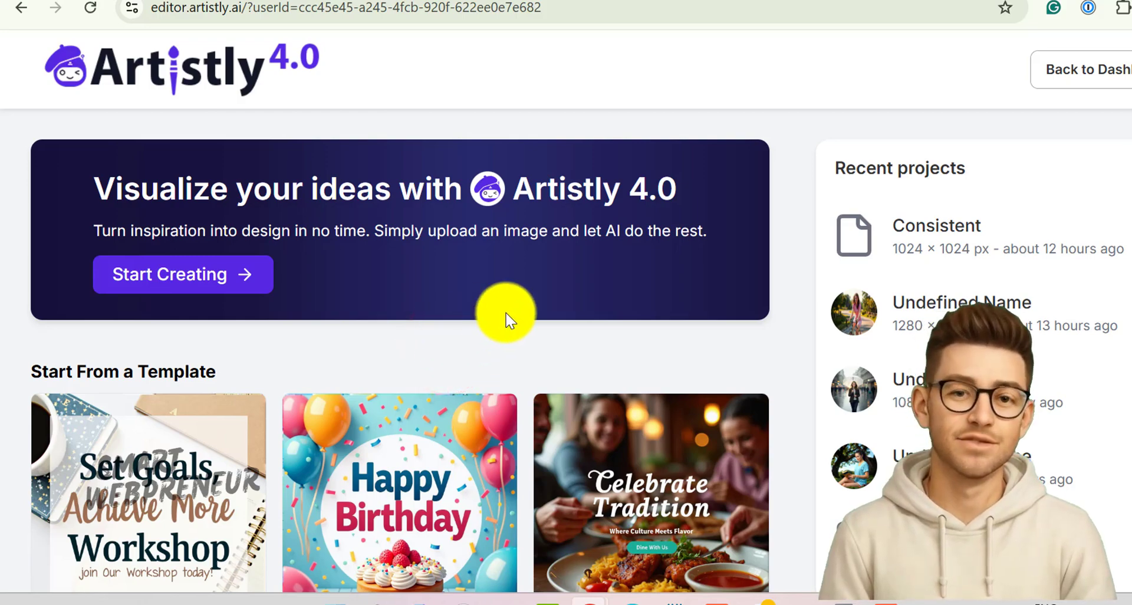
- Create a square 1080×1080 project named 'Consistent Character Demo'
click(222, 277)
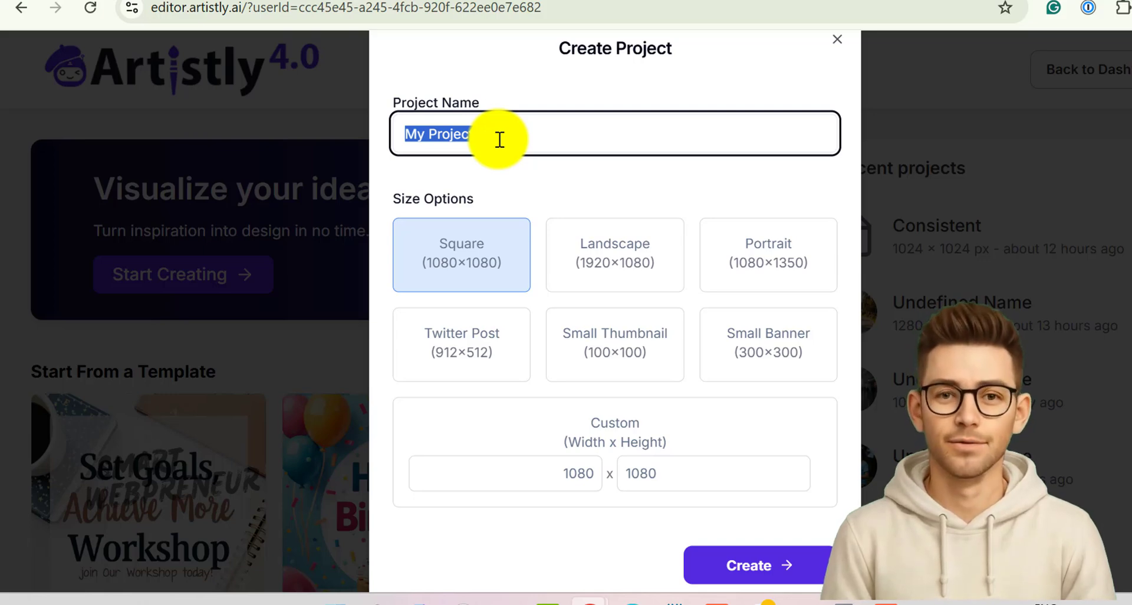
text(Con)
text(sistent Character Demo)
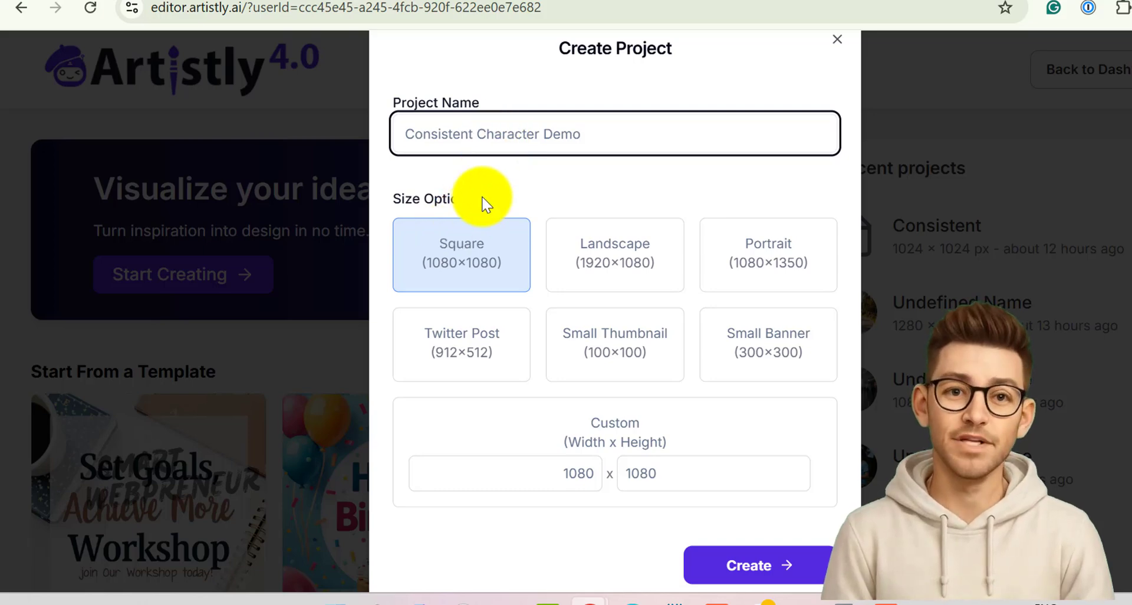
click(455, 282)
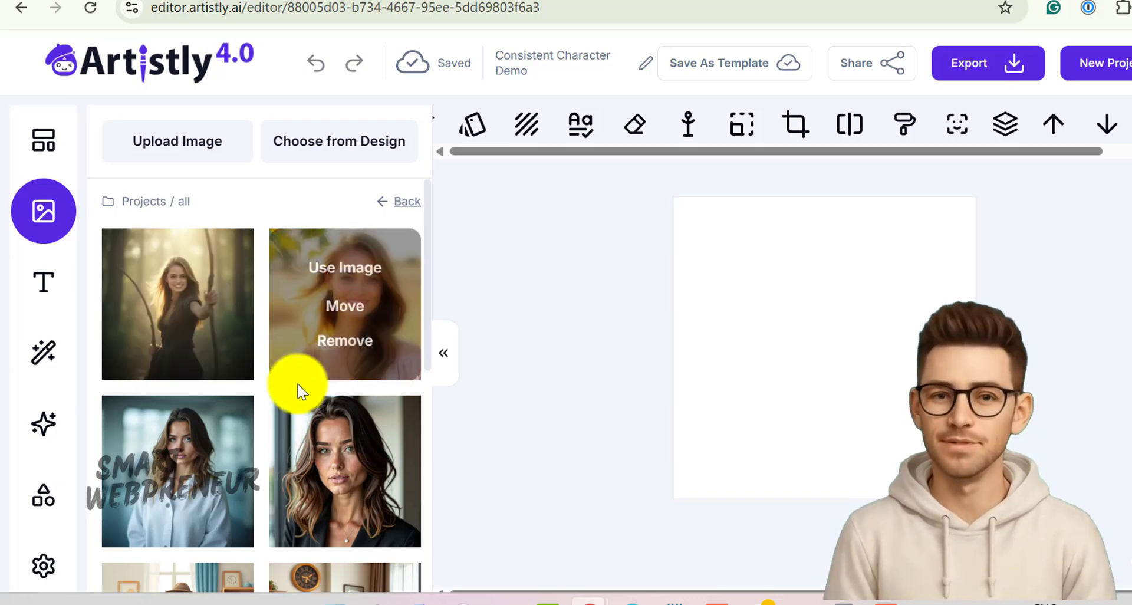
- Generate a square 1:1 AI image from 'Portrait of a handsome man, smiling'
scroll(299, 386, down, 3)
scroll(224, 366, up, 3)
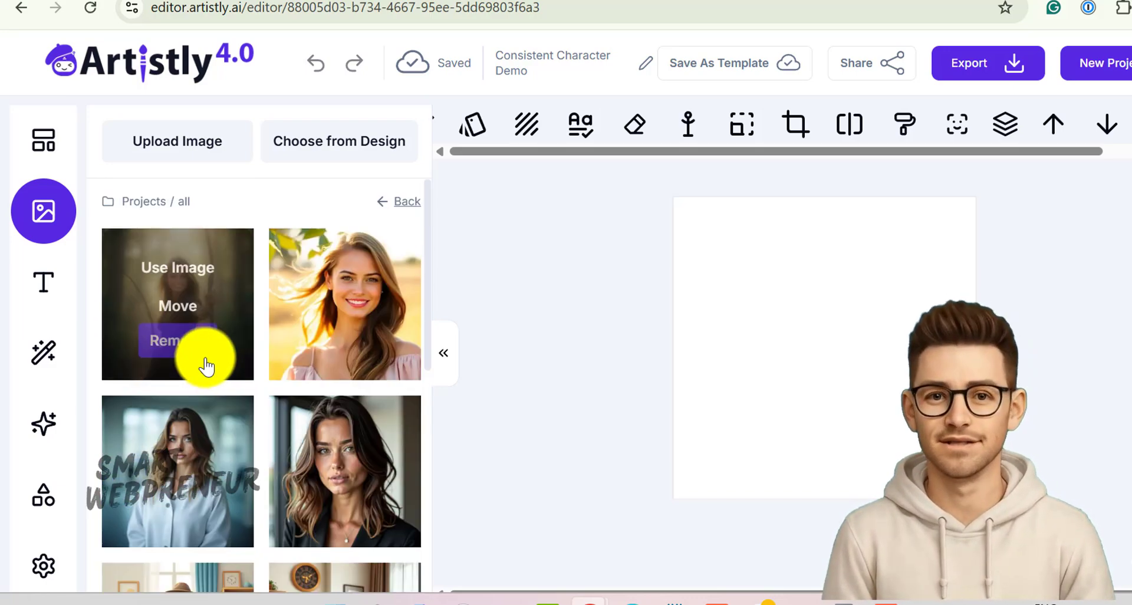
scroll(177, 283, down, 5)
click(51, 430)
click(206, 361)
scroll(207, 361, down, 5)
click(252, 354)
key(ctrl+a)
text(Portrait of a handsome man, smilin)
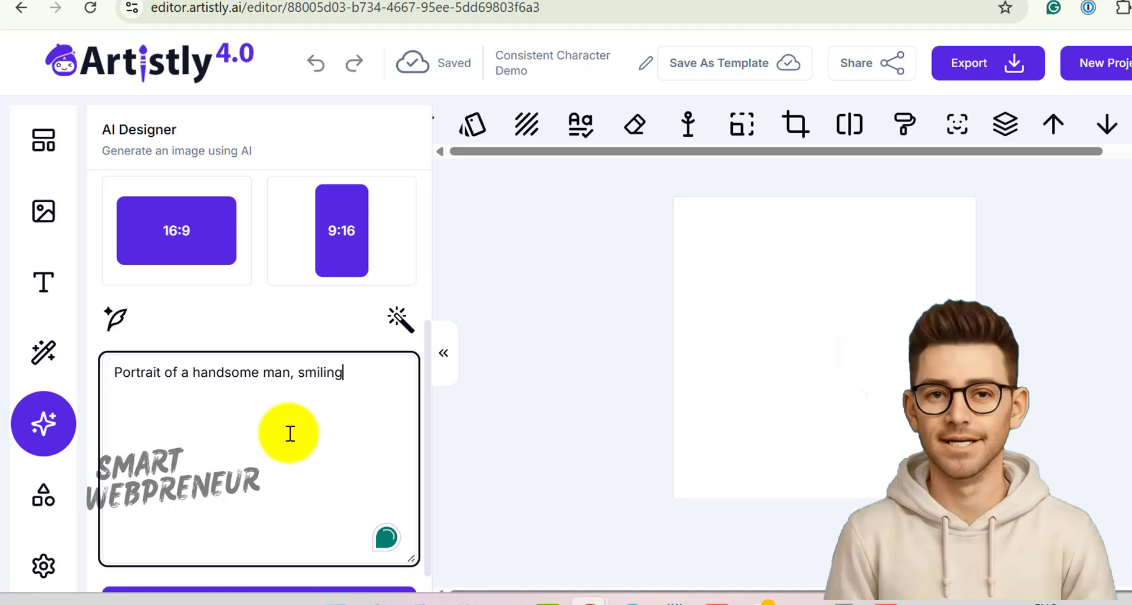
scroll(361, 415, down, 1)
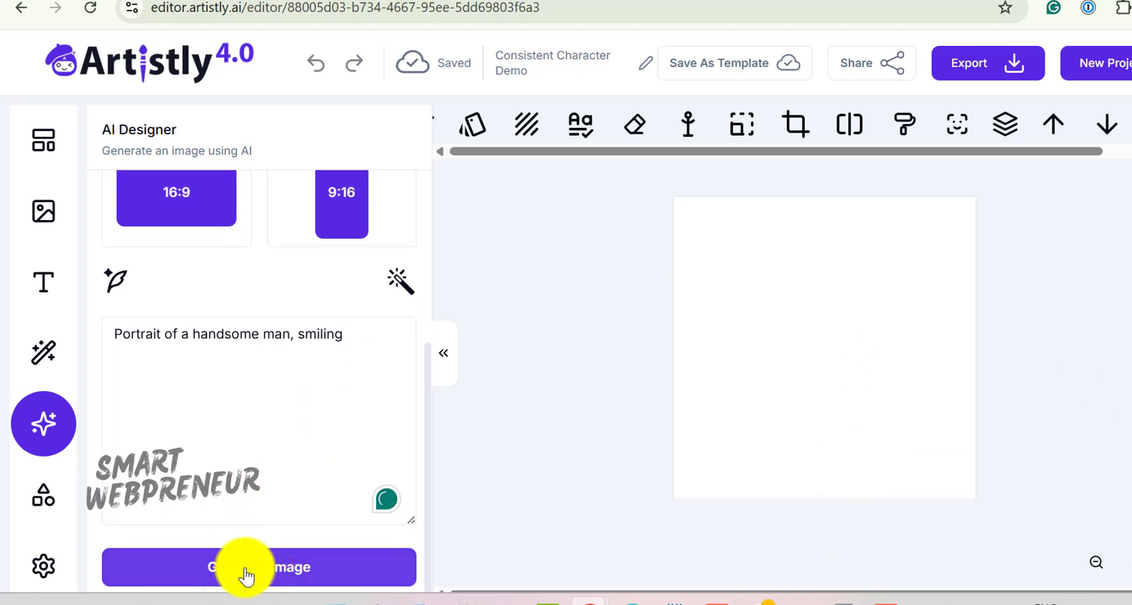
click(246, 569)
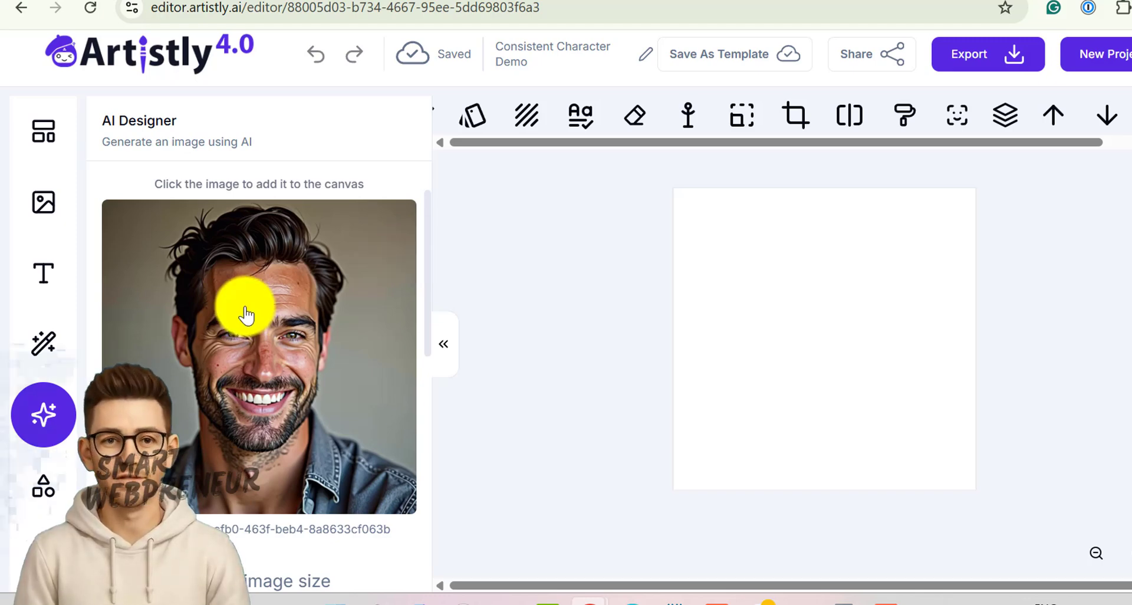
- Add the generated portrait to the canvas and collapse the side panel
click(246, 355)
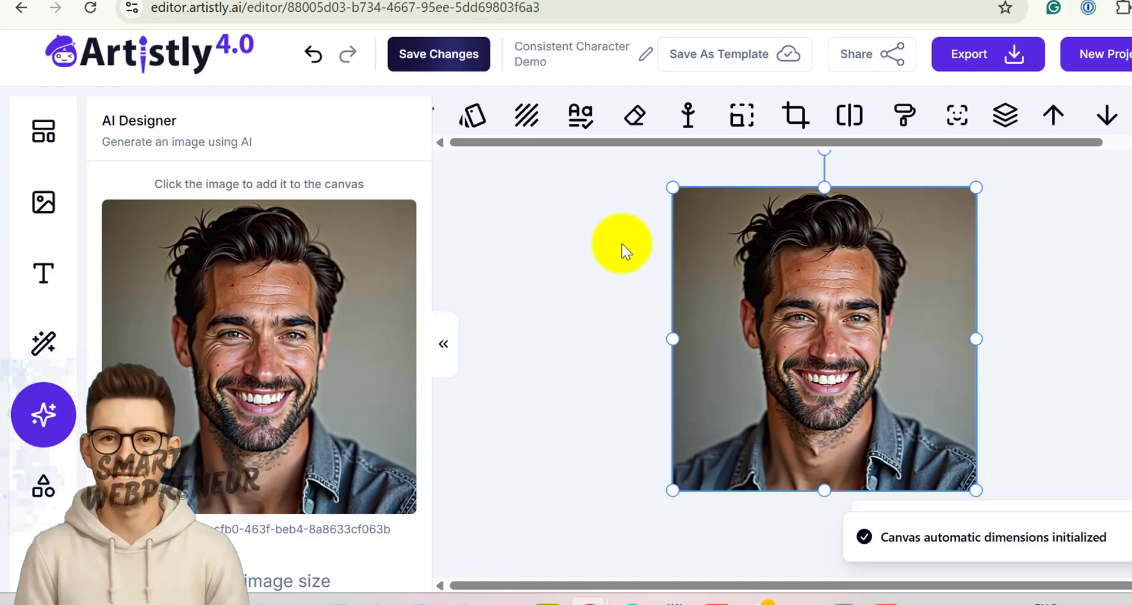
click(611, 259)
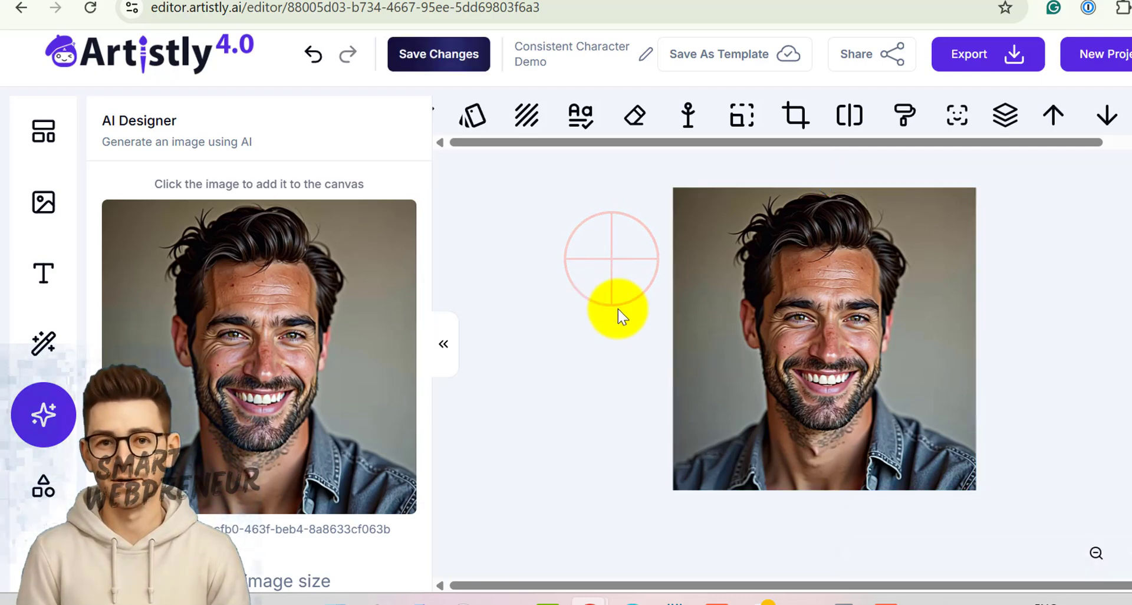
click(775, 289)
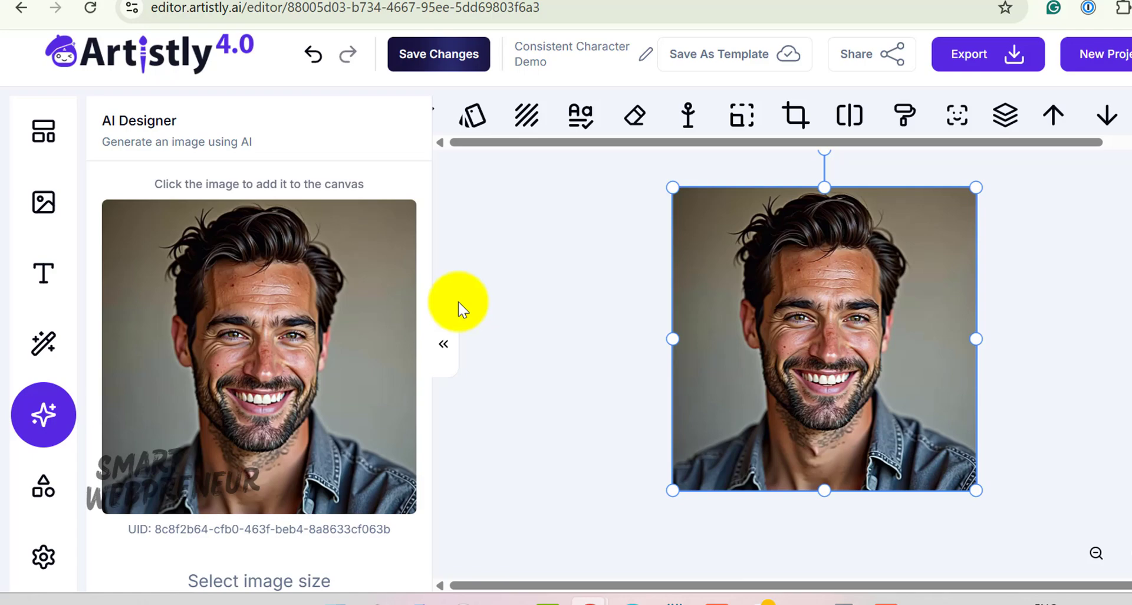
click(442, 346)
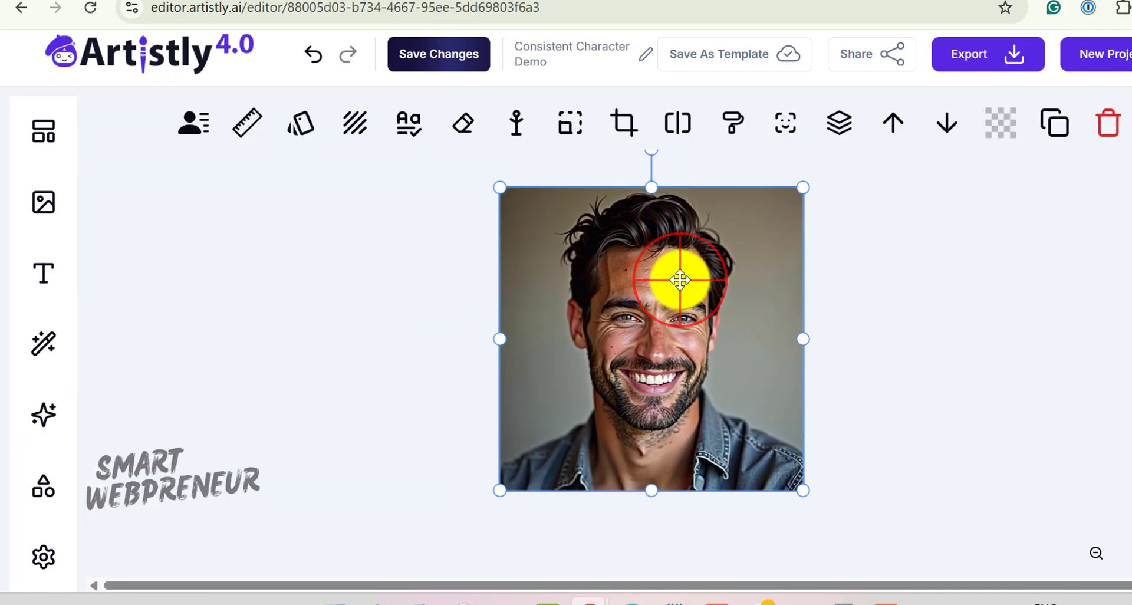
- Start a Custom Character from the portrait with type 'Perfect for Realistic Photos'
click(197, 126)
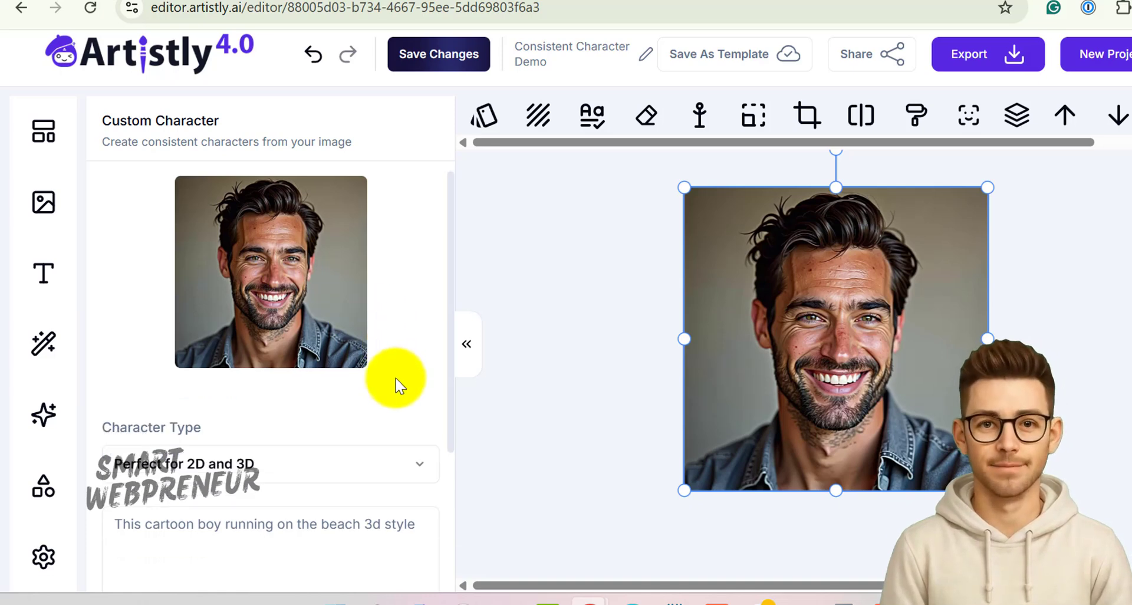
scroll(396, 378, down, 2)
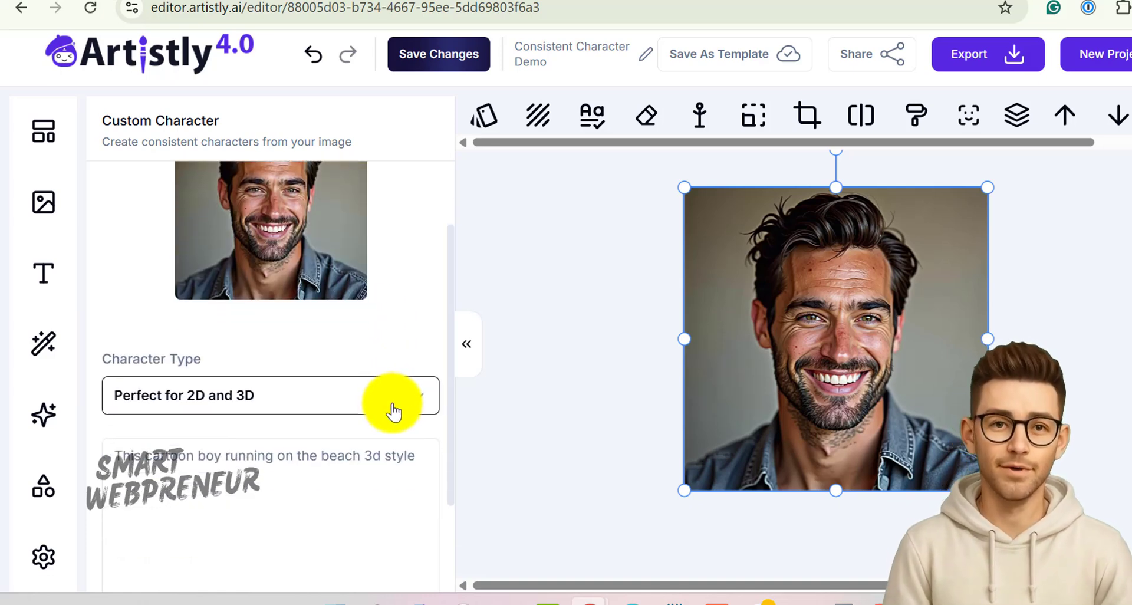
click(397, 399)
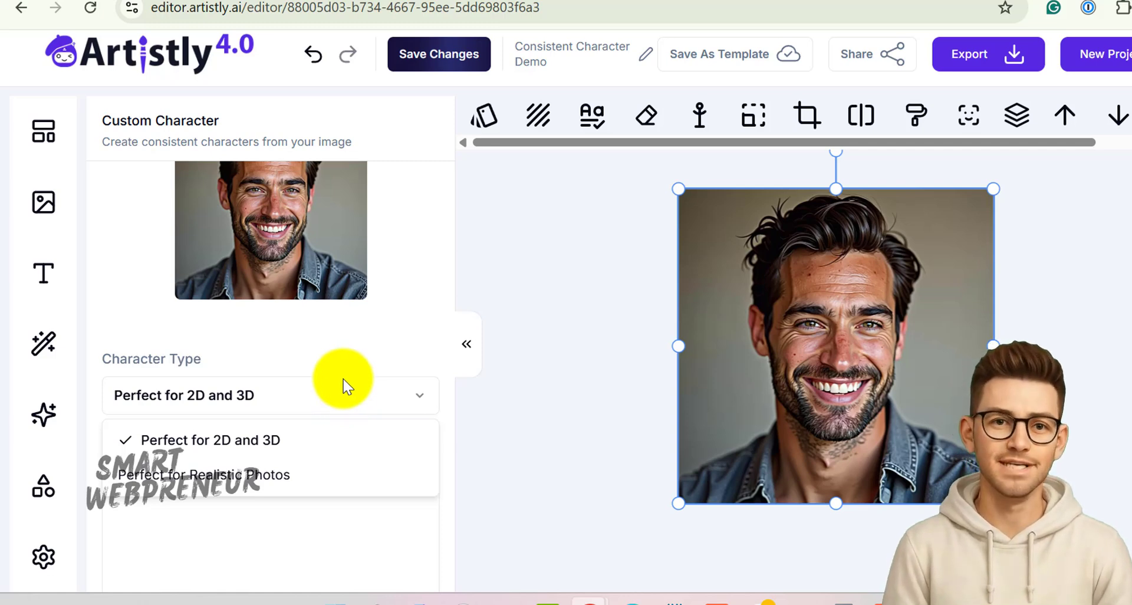
click(288, 472)
click(383, 380)
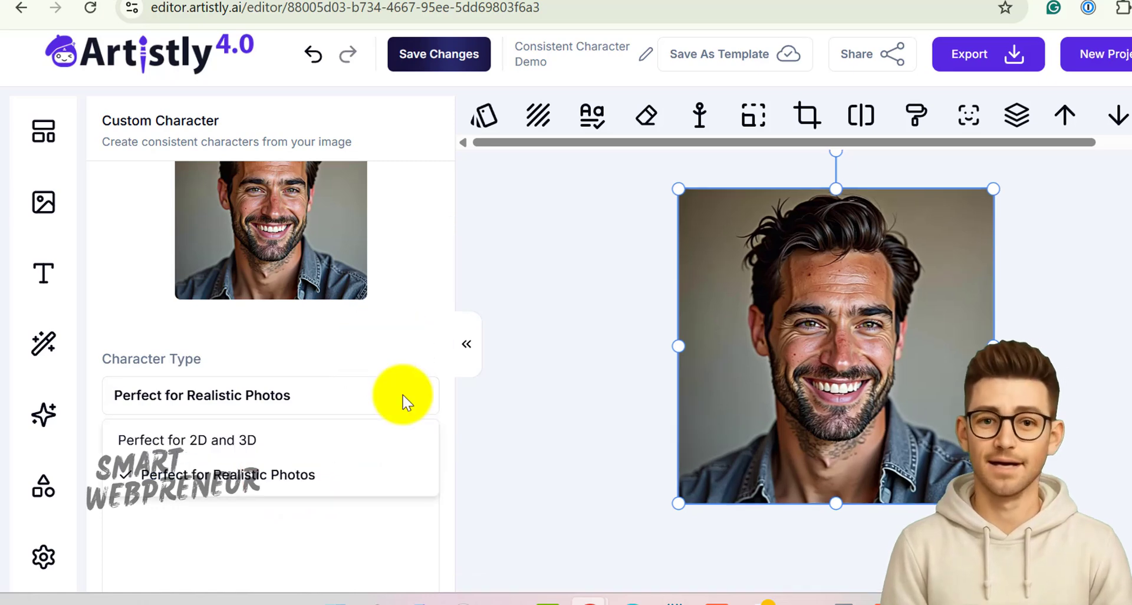
click(403, 401)
scroll(394, 430, down, 1)
scroll(209, 308, down, 2)
- Describe a male lab-coat scientist in a high-end laboratory, keeping Male and High similarity
click(202, 274)
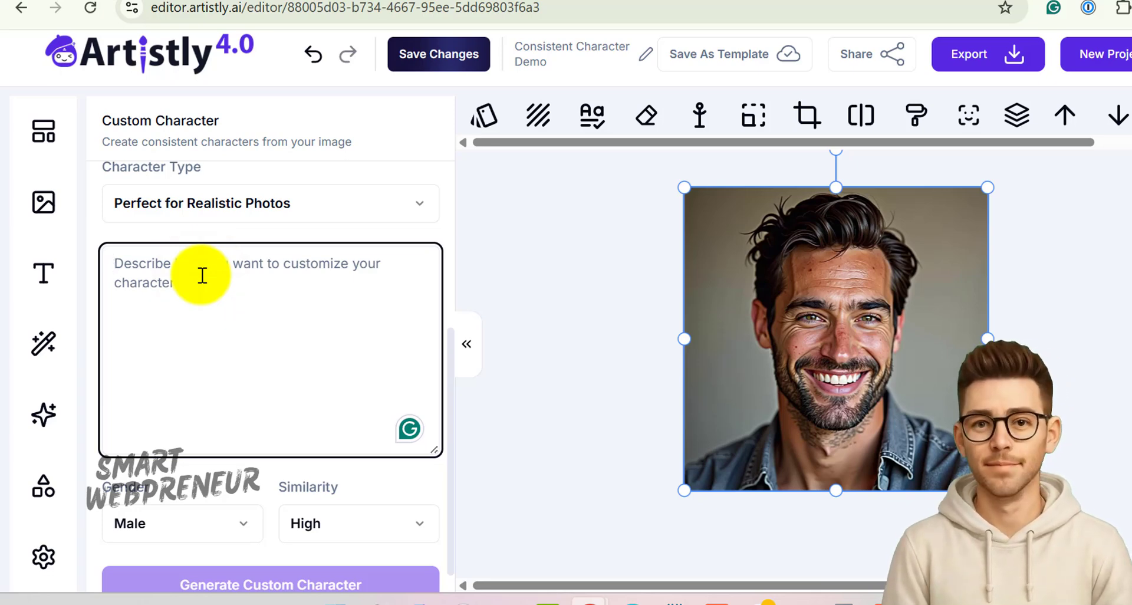
text(A male scientist wearing a lab coat, working in a high end laboratory)
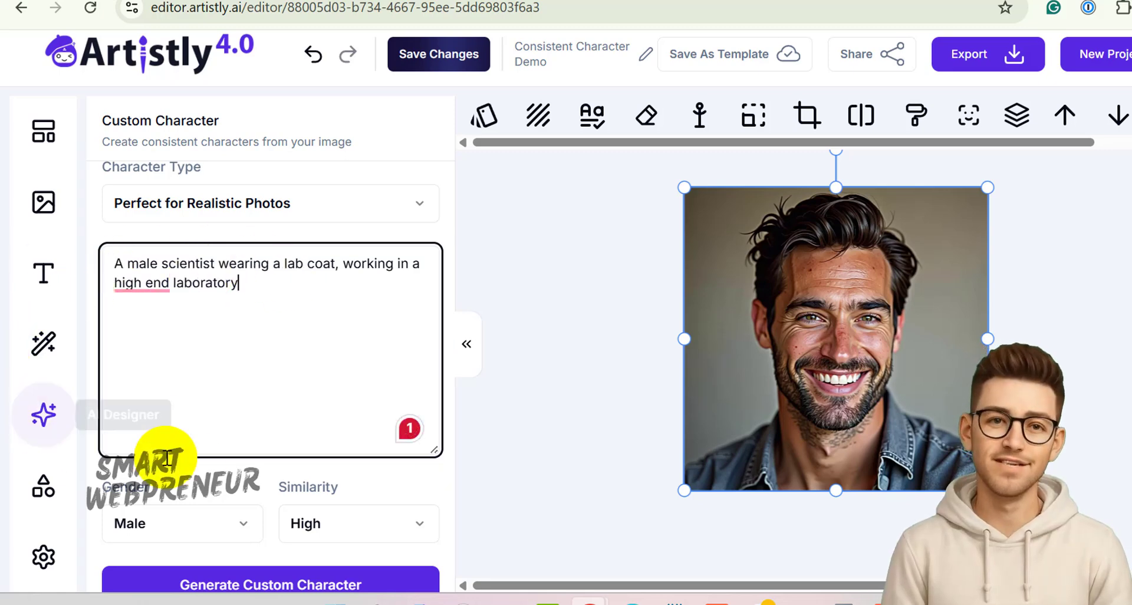
click(211, 527)
click(156, 441)
click(345, 525)
click(345, 534)
scroll(405, 459, down, 1)
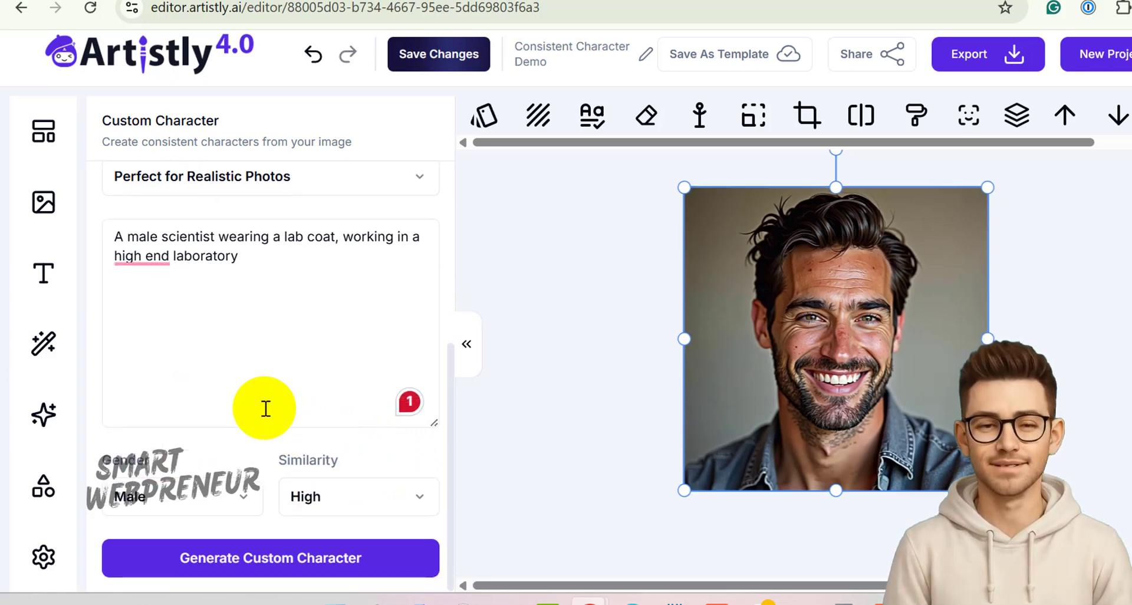
- Generate the lab-coat scientist, place it on the canvas, resize it, then view Personal Designs
click(283, 555)
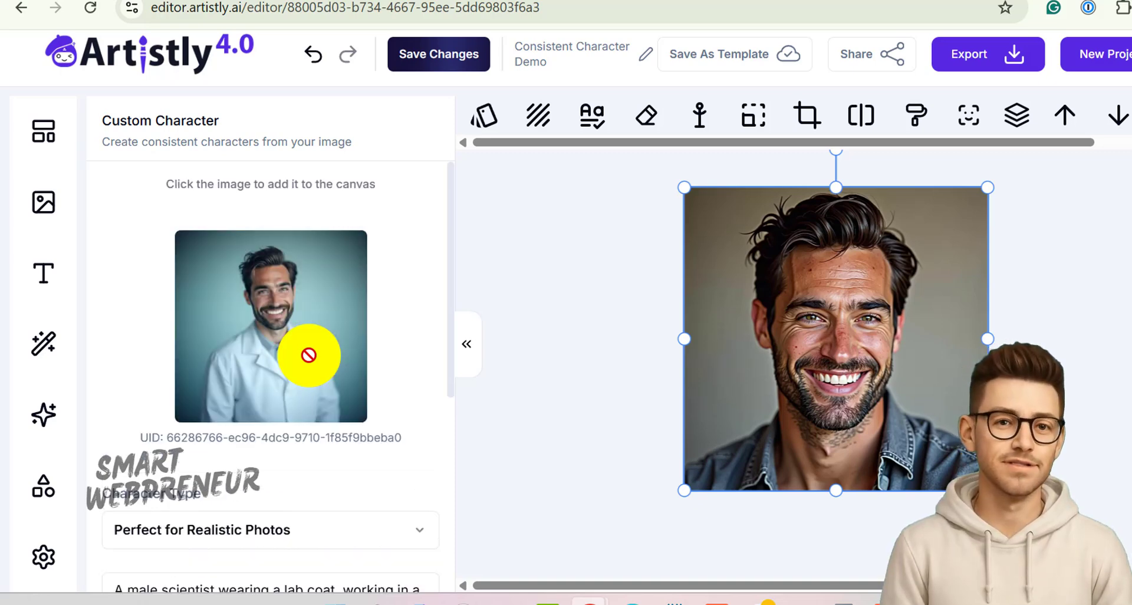
click(308, 363)
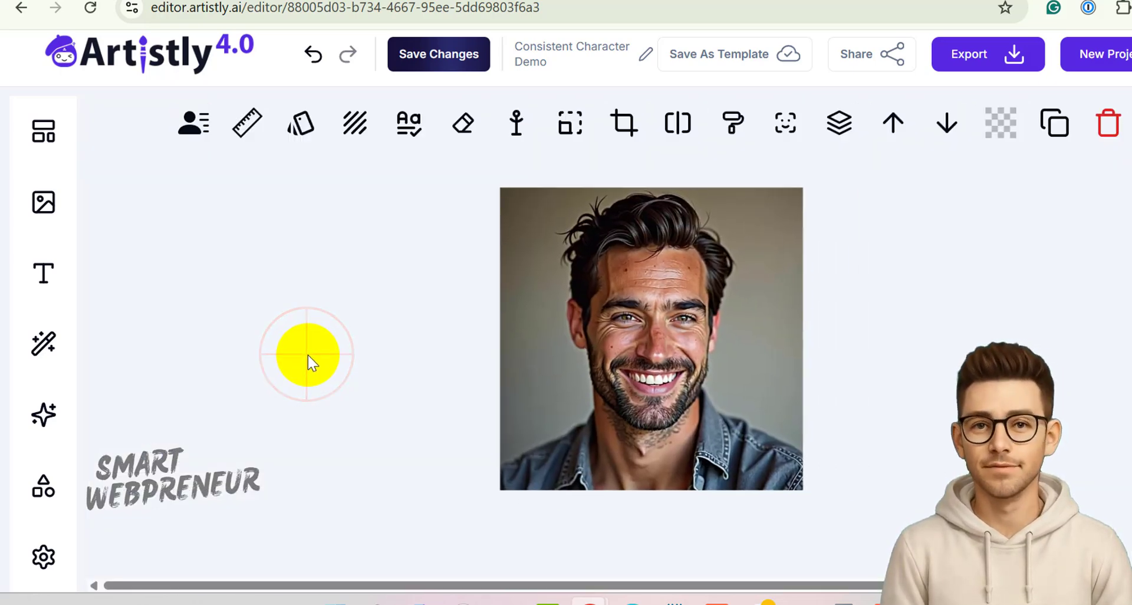
click(631, 307)
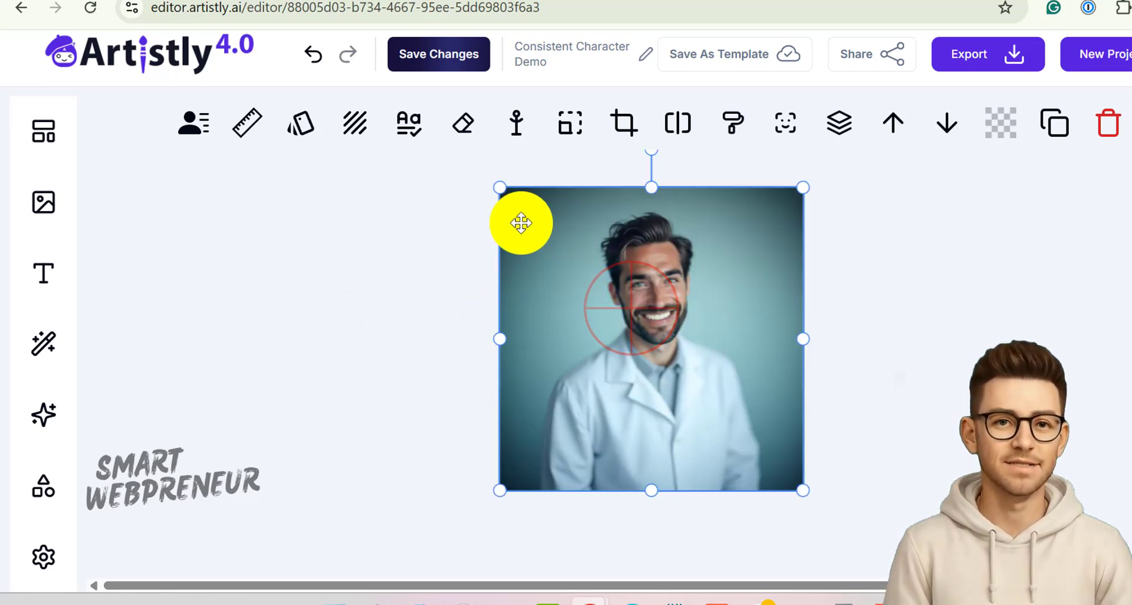
drag(484, 180, 450, 159)
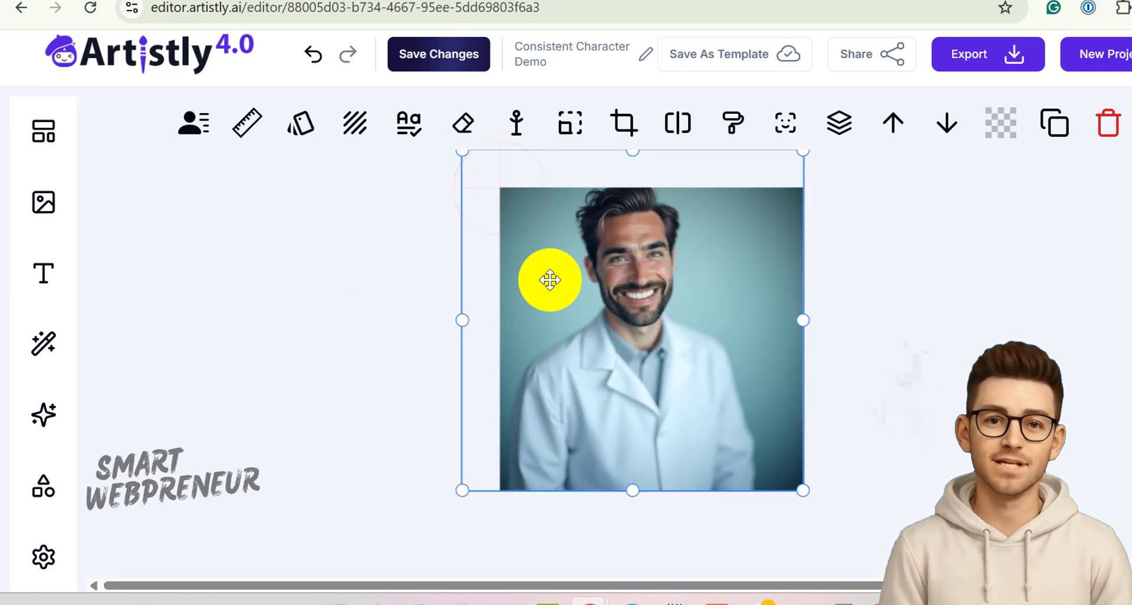
drag(552, 276, 571, 315)
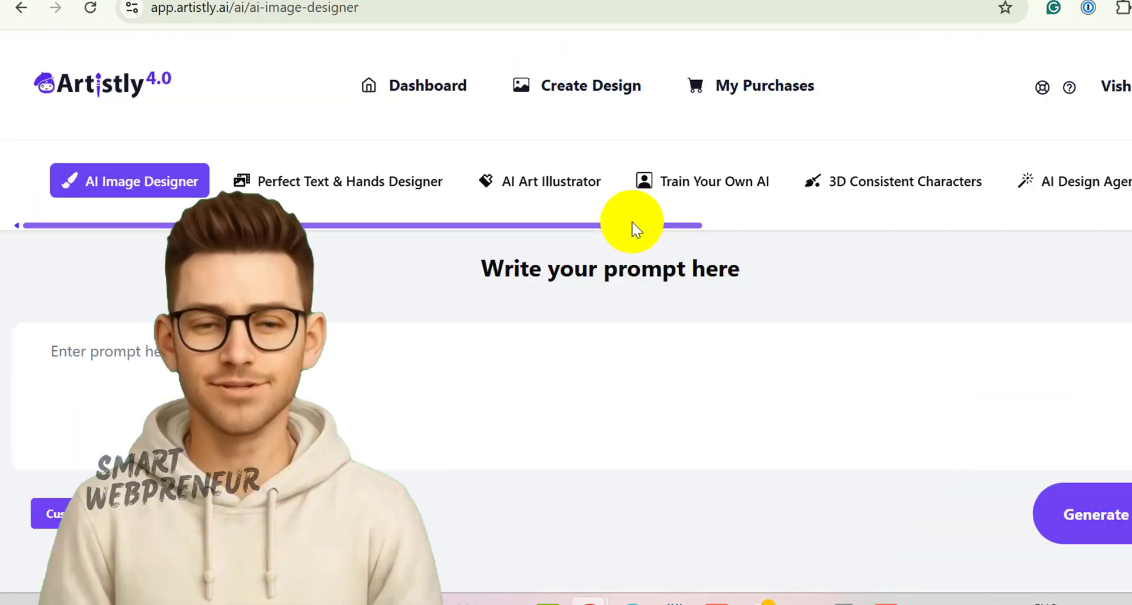
mouse_move(633, 223)
mouse_down()
mouse_move(946, 239)
mouse_move(1024, 236)
mouse_move(1120, 208)
mouse_up()
click(1109, 180)
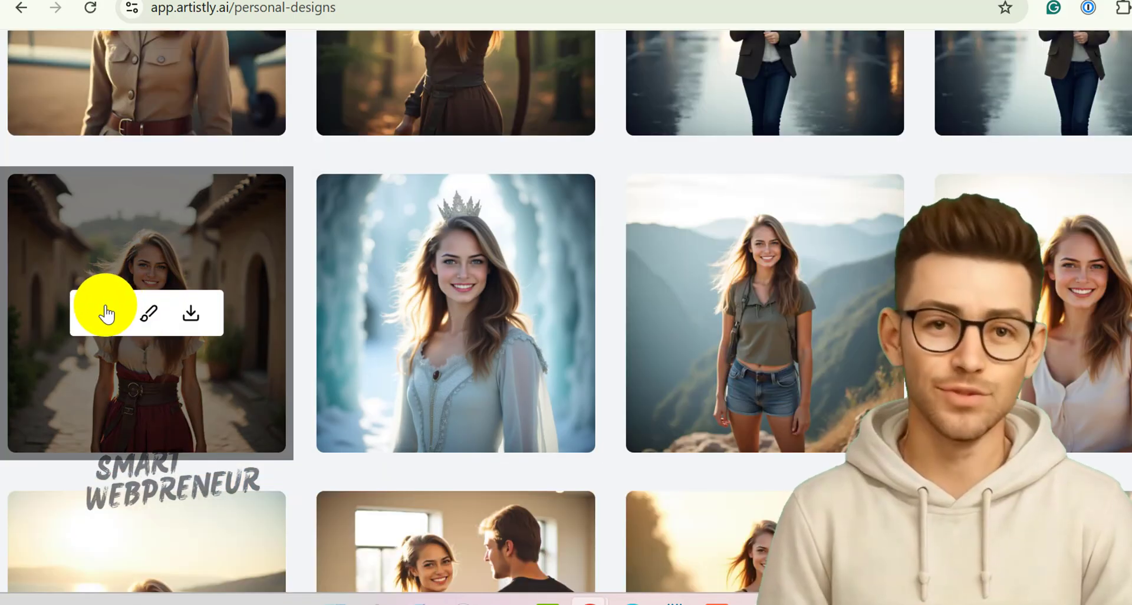
click(104, 313)
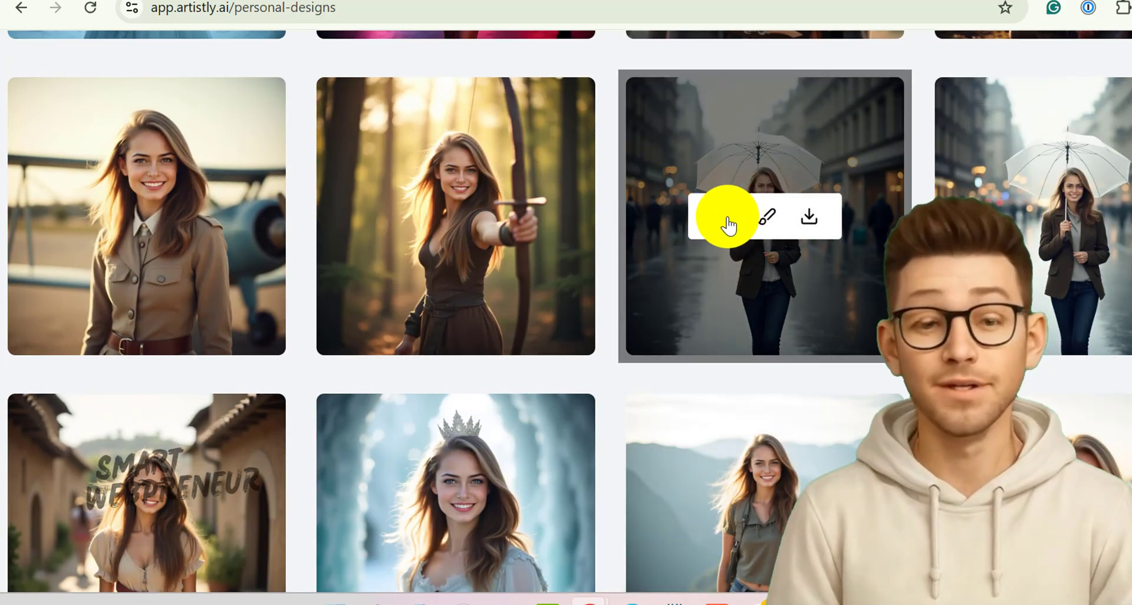
click(723, 217)
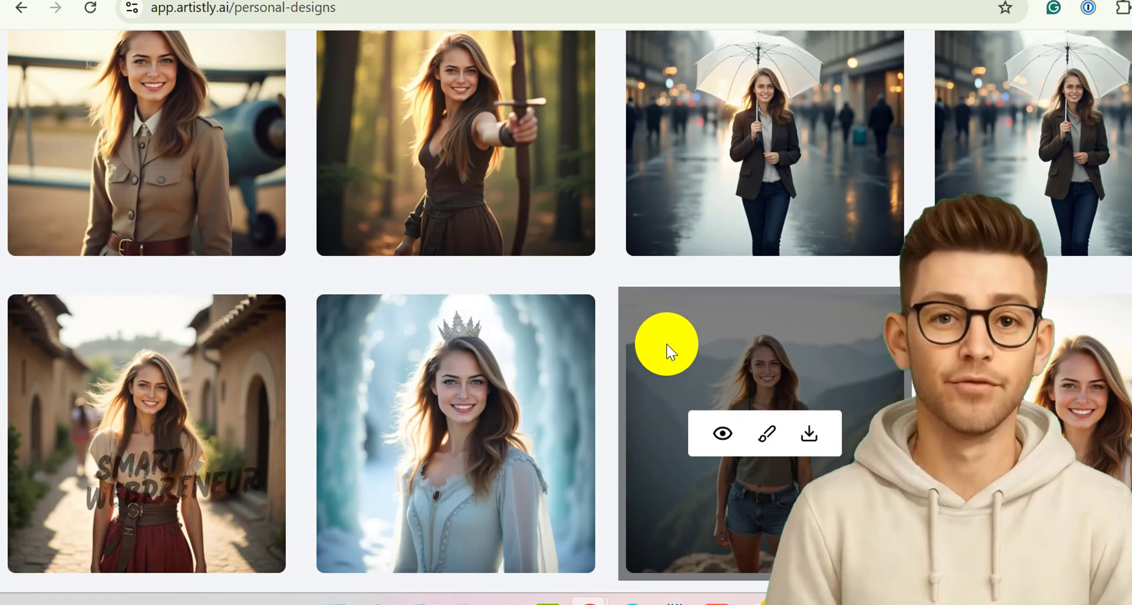
scroll(667, 348, up, 3)
click(106, 294)
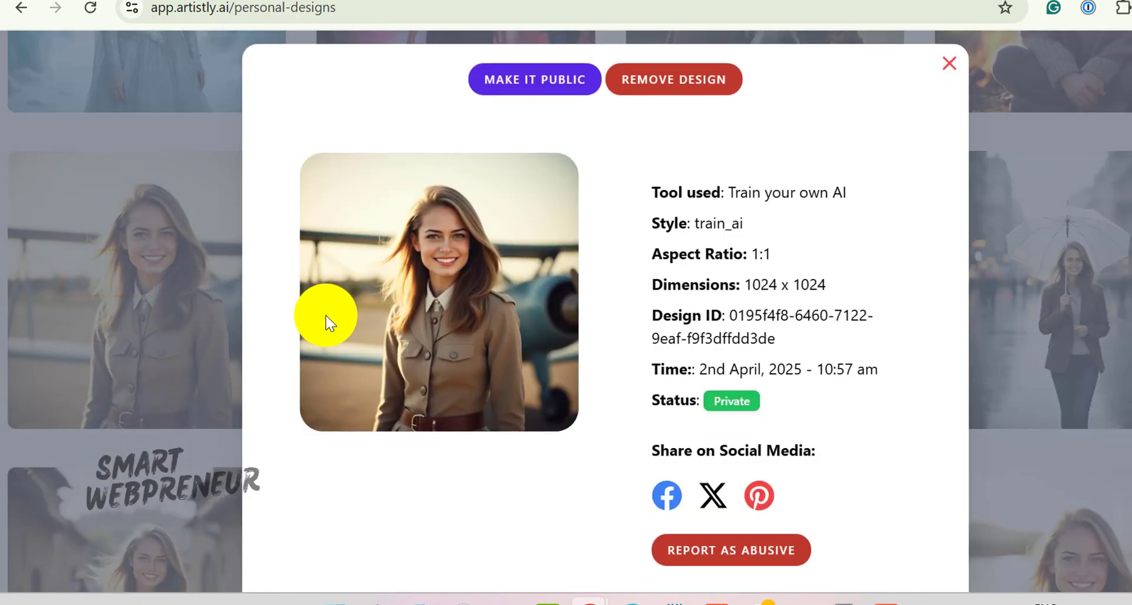
key(Escape)
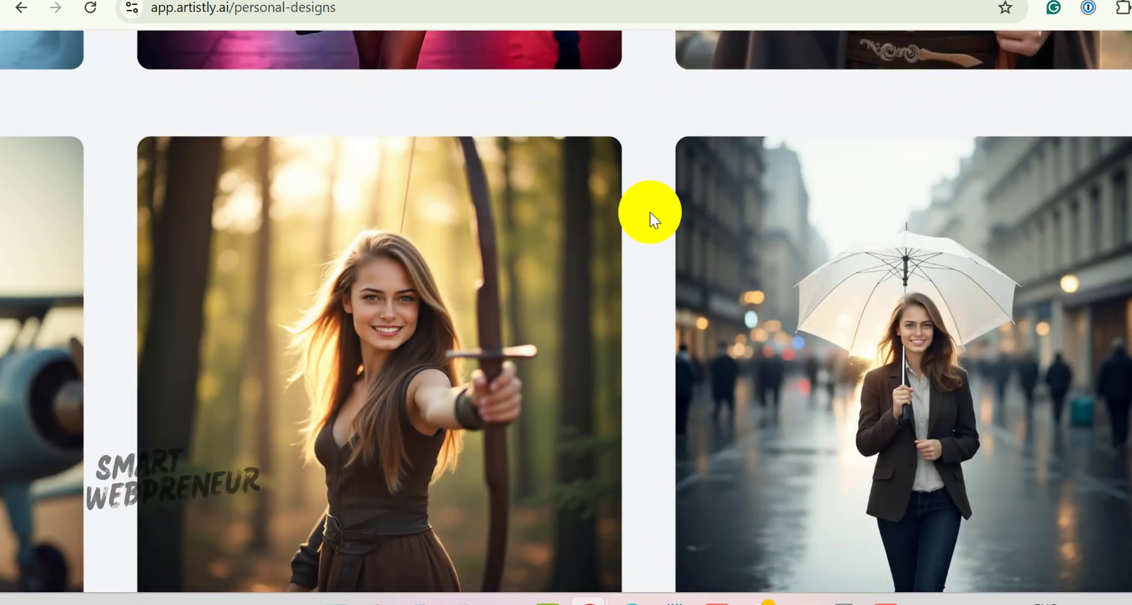
click(493, 322)
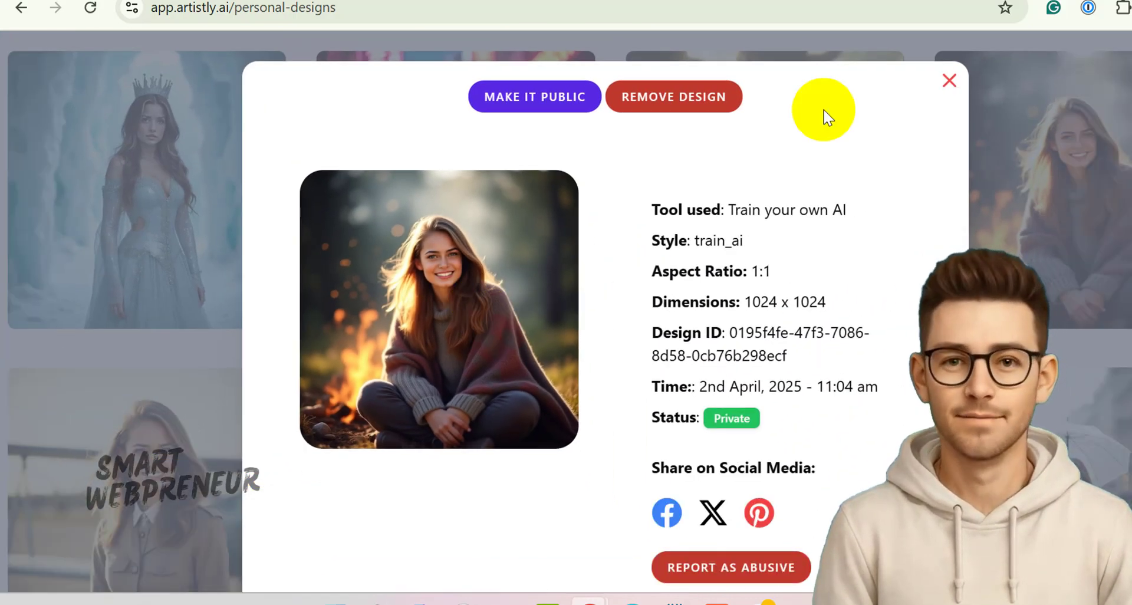
click(953, 81)
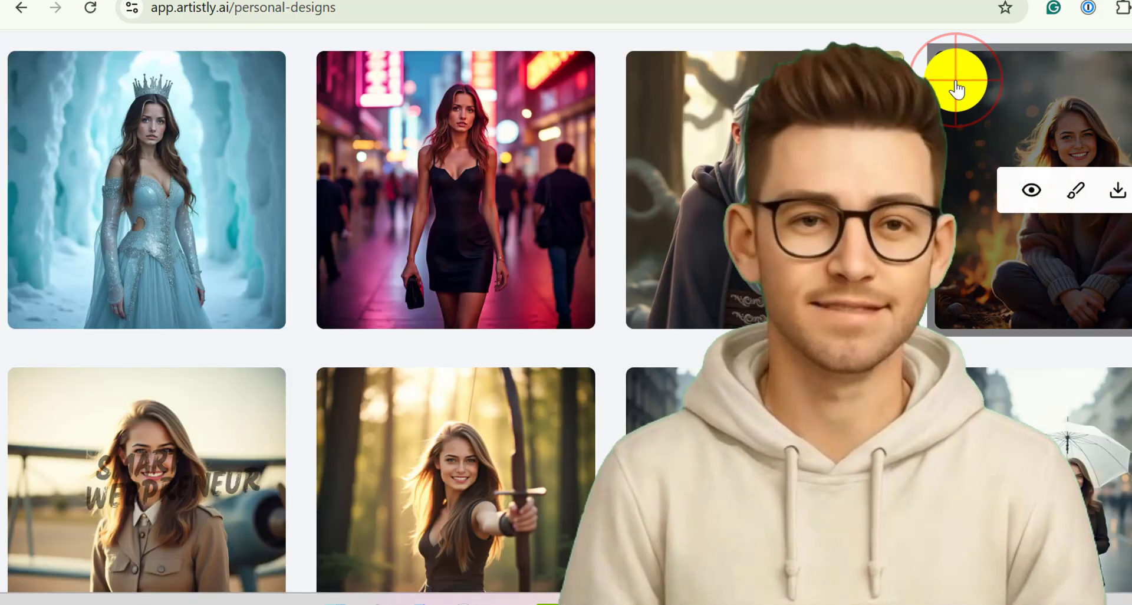
scroll(589, 469, down, 5)
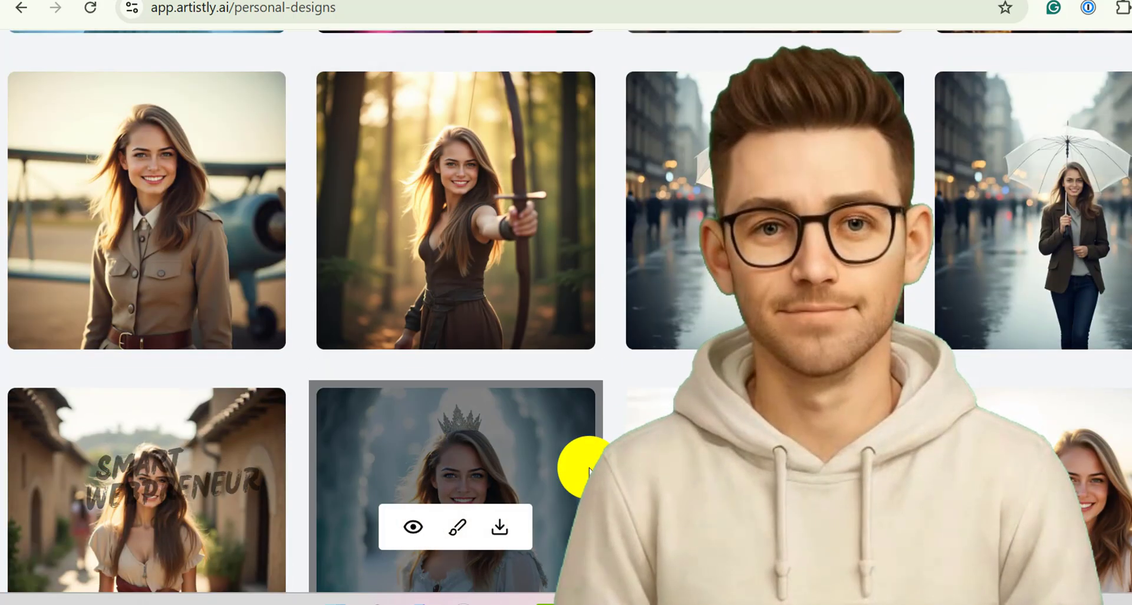
scroll(590, 468, down, 3)
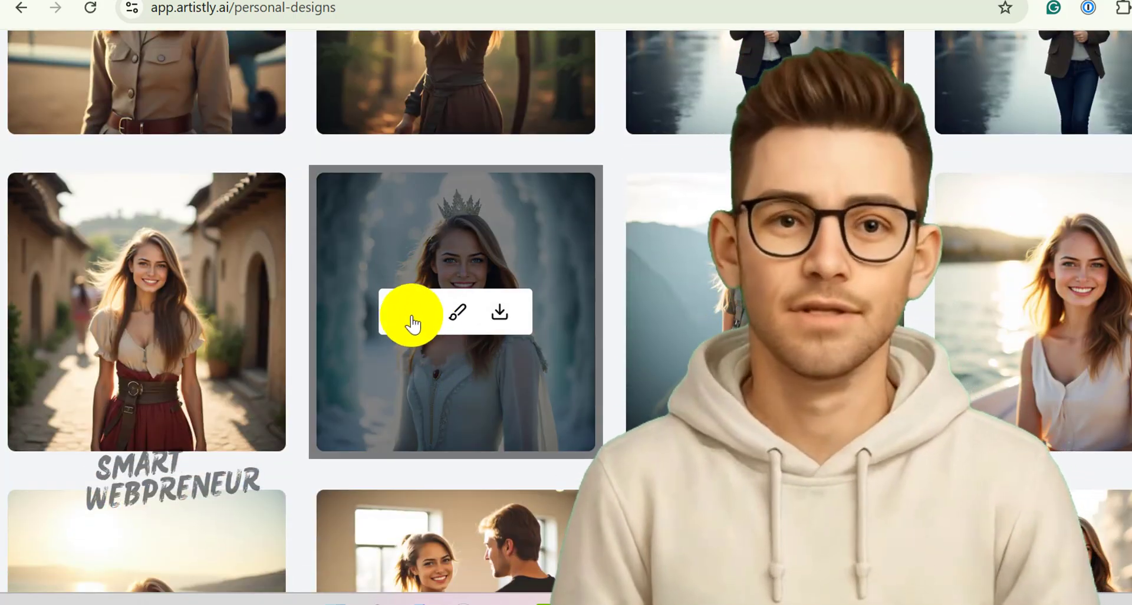
click(411, 323)
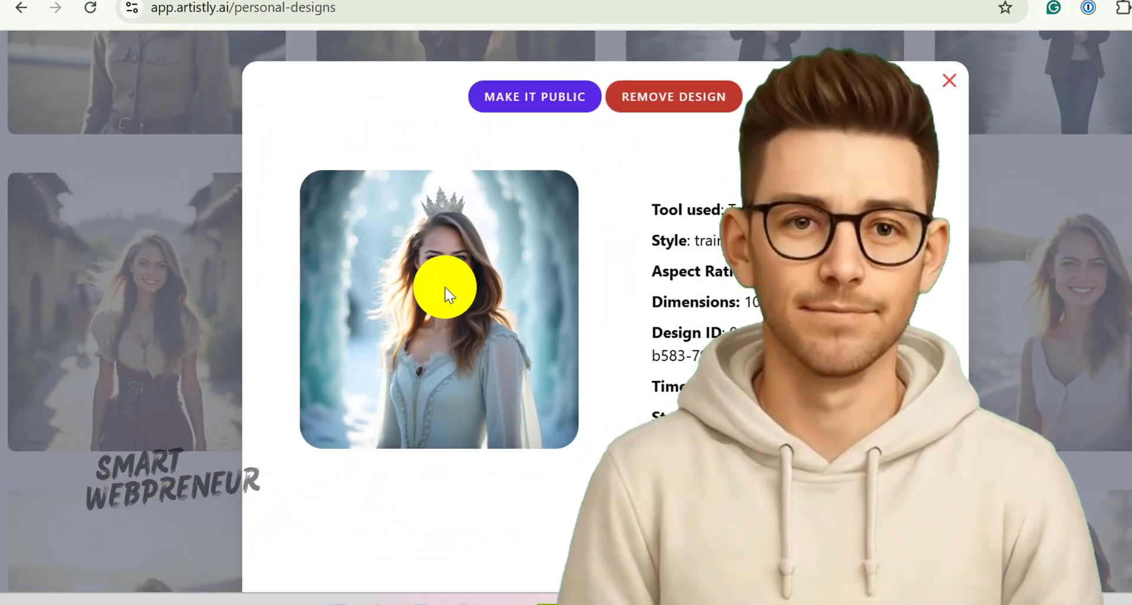
scroll(446, 289, down, 2)
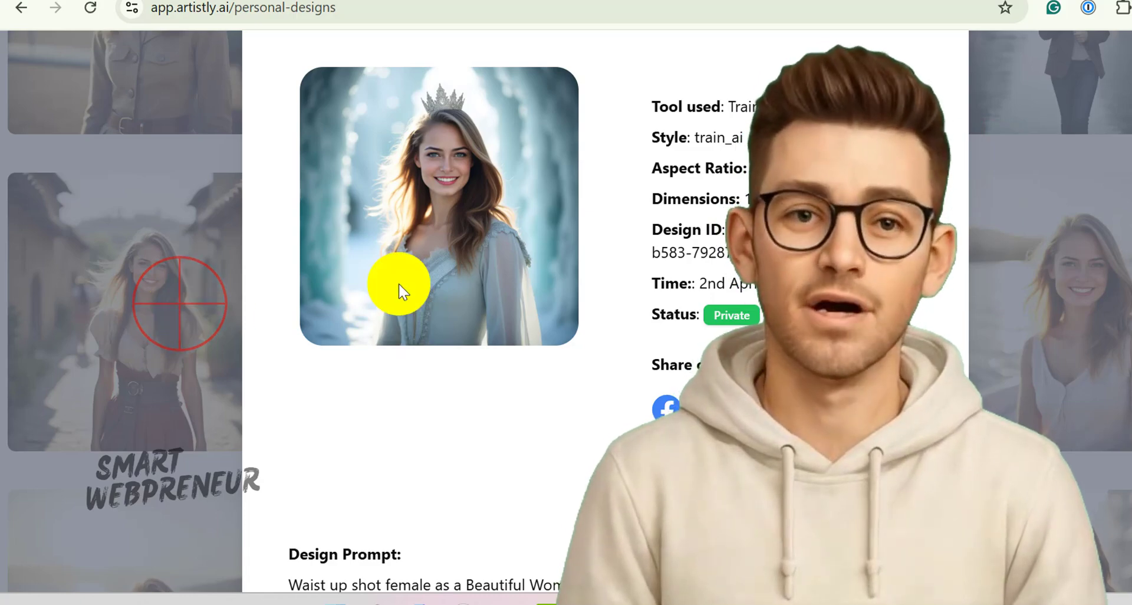
scroll(468, 292, up, 2)
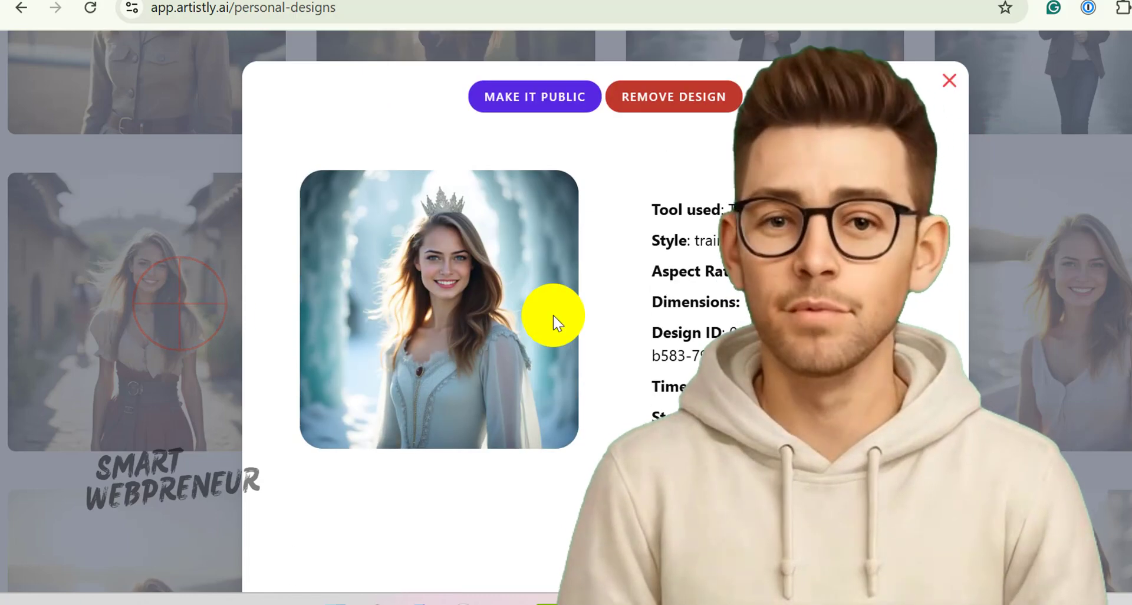
click(950, 92)
scroll(1026, 182, down, 3)
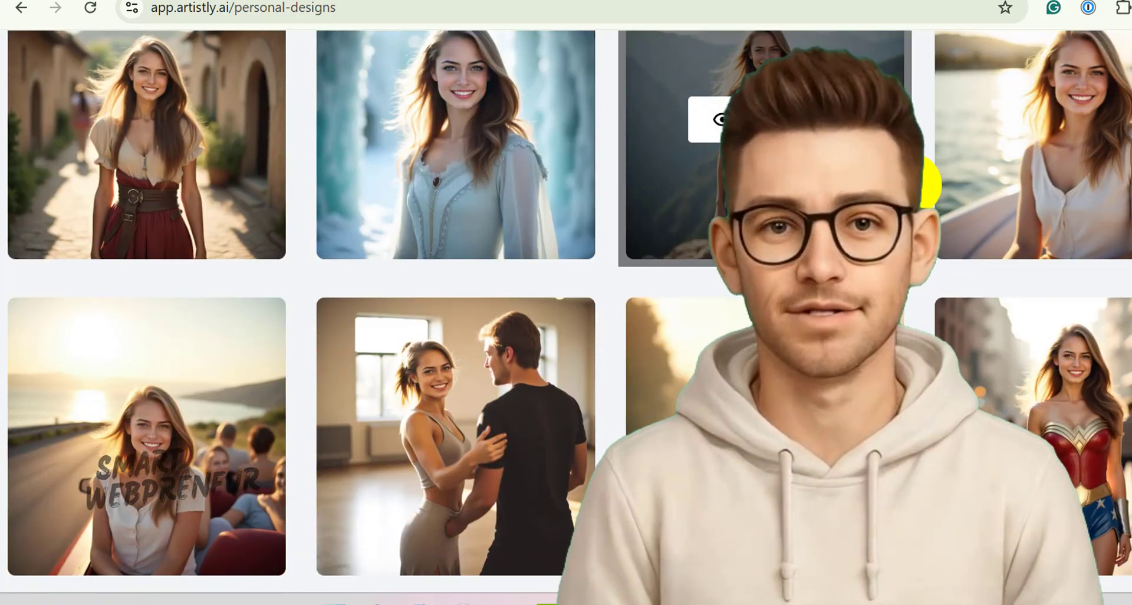
scroll(927, 182, down, 2)
scroll(767, 265, down, 2)
scroll(767, 266, down, 4)
scroll(767, 265, down, 2)
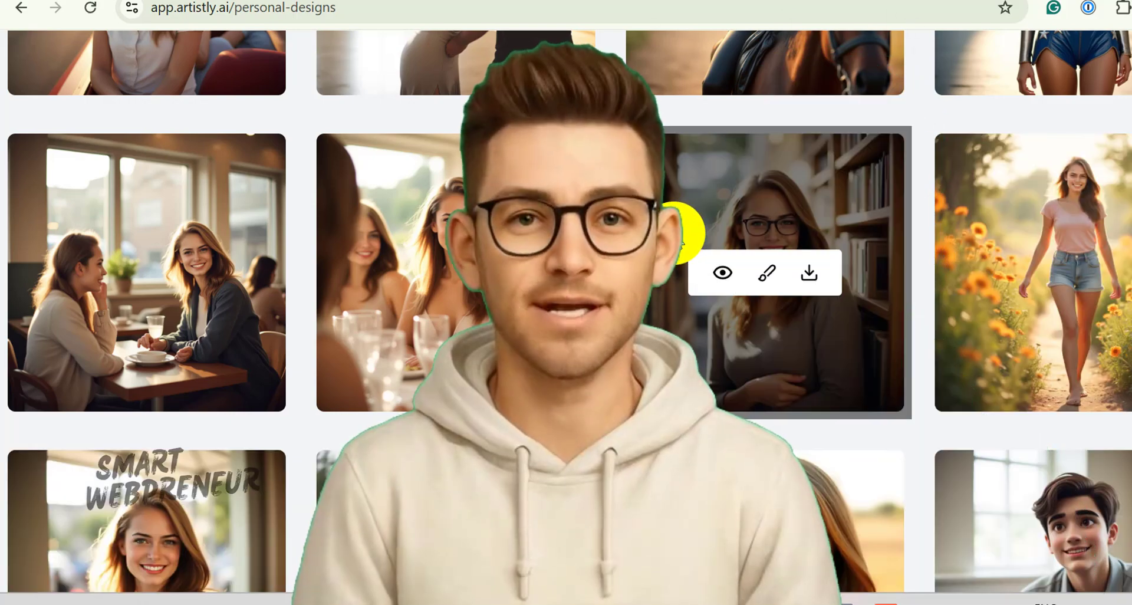
scroll(682, 242, down, 2)
scroll(682, 242, up, 4)
scroll(679, 244, up, 2)
scroll(680, 245, up, 4)
scroll(679, 245, up, 2)
scroll(679, 248, up, 3)
scroll(679, 247, up, 2)
scroll(680, 246, up, 2)
scroll(680, 246, up, 2)
scroll(678, 245, up, 1)
scroll(675, 242, up, 2)
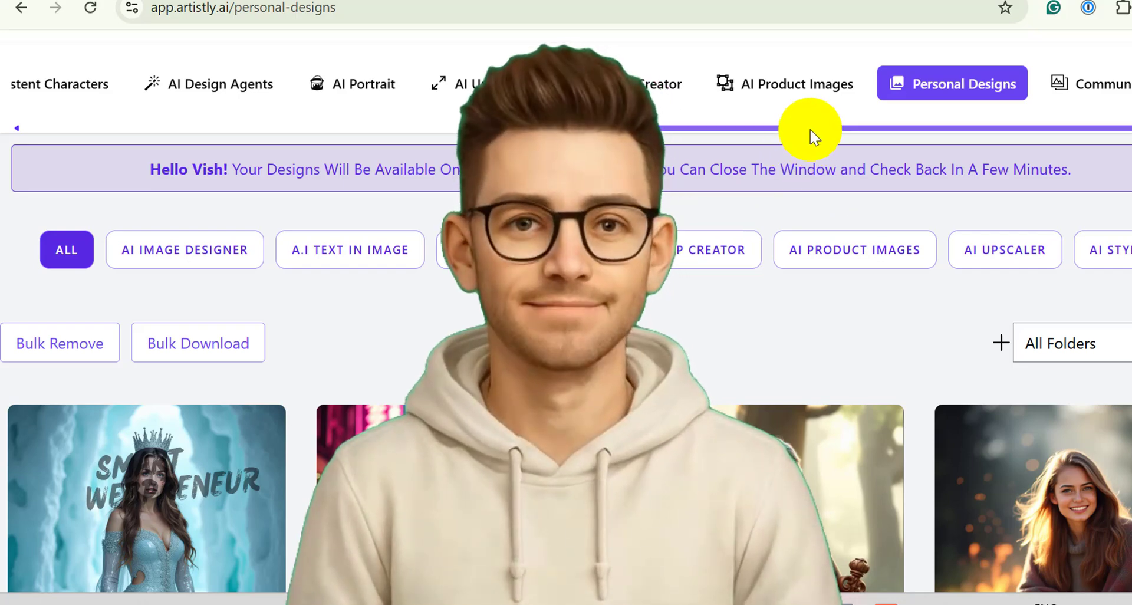
- Go to Train Your Own AI and choose Personal Design as the image source
click(660, 125)
drag(659, 125, 339, 127)
click(354, 91)
scroll(354, 91, left, 3)
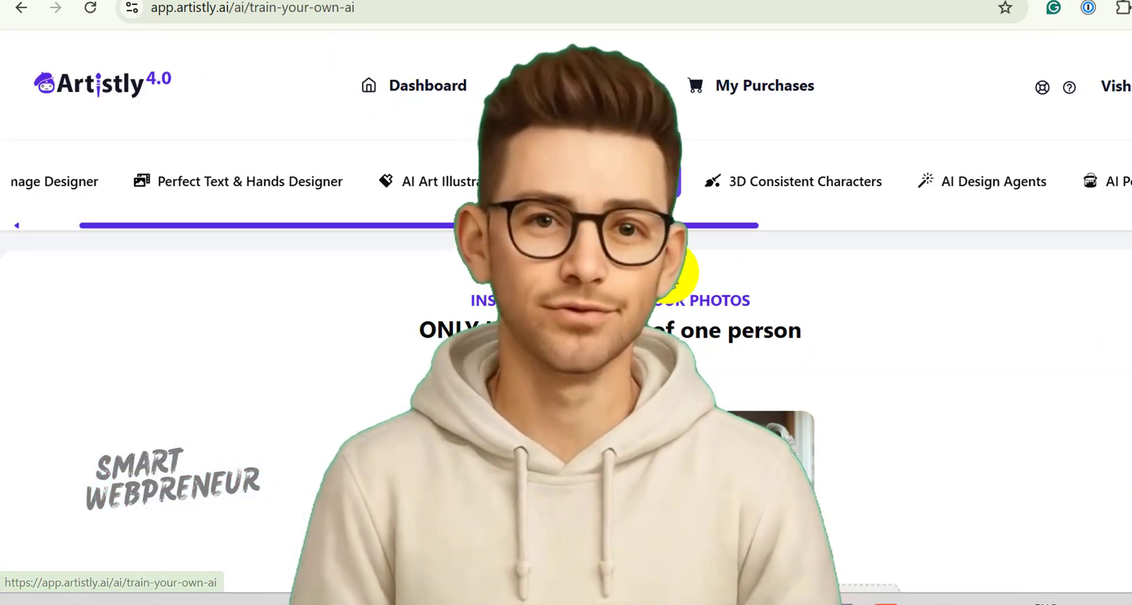
scroll(684, 277, down, 3)
click(644, 326)
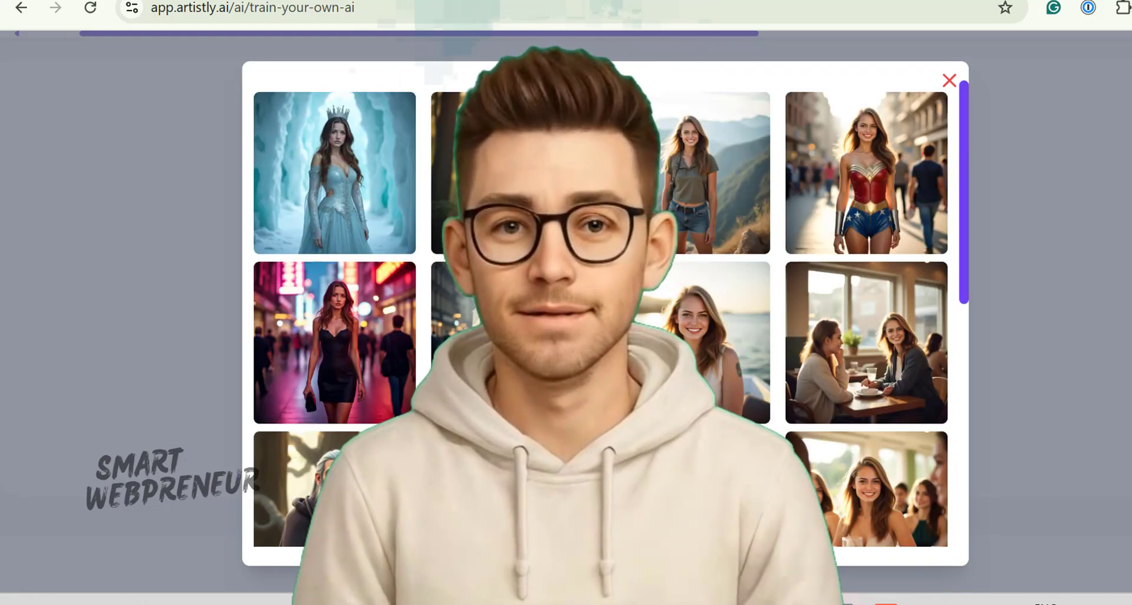
- Scroll through the personal designs and pick a photo as the training image
scroll(672, 254, down, 3)
scroll(654, 304, down, 2)
scroll(654, 308, down, 2)
scroll(654, 310, down, 2)
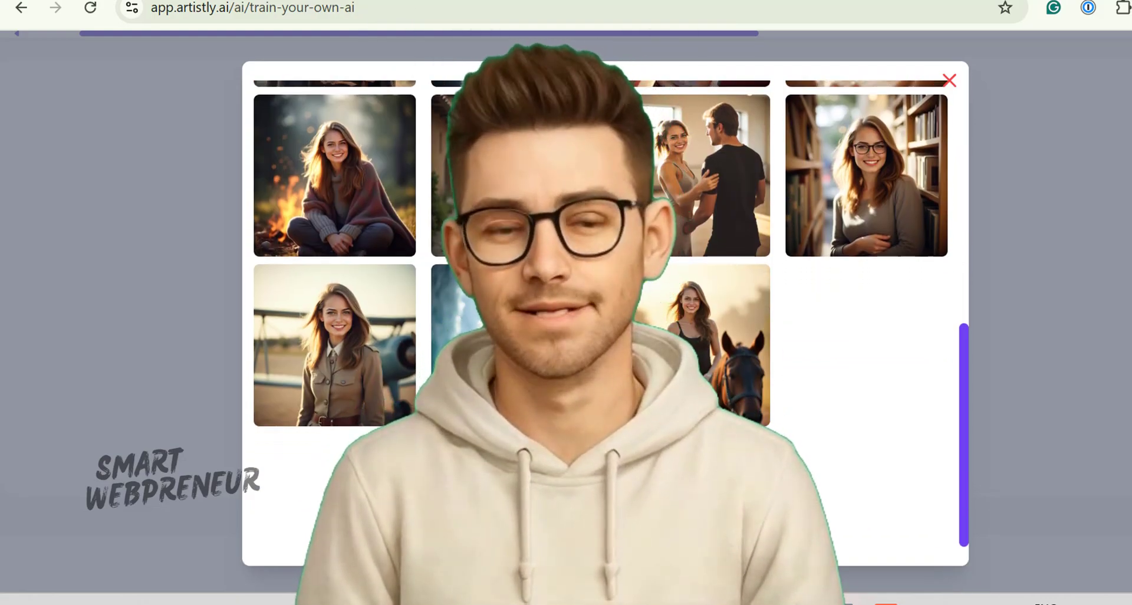
scroll(654, 310, down, 3)
scroll(655, 309, down, 3)
scroll(654, 310, down, 1)
click(661, 316)
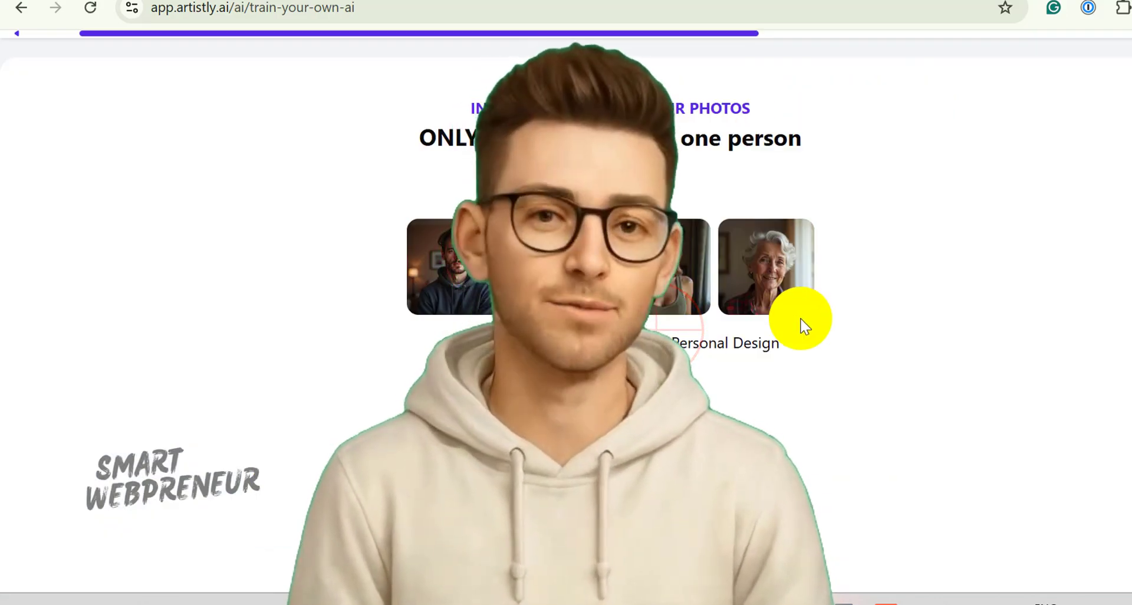